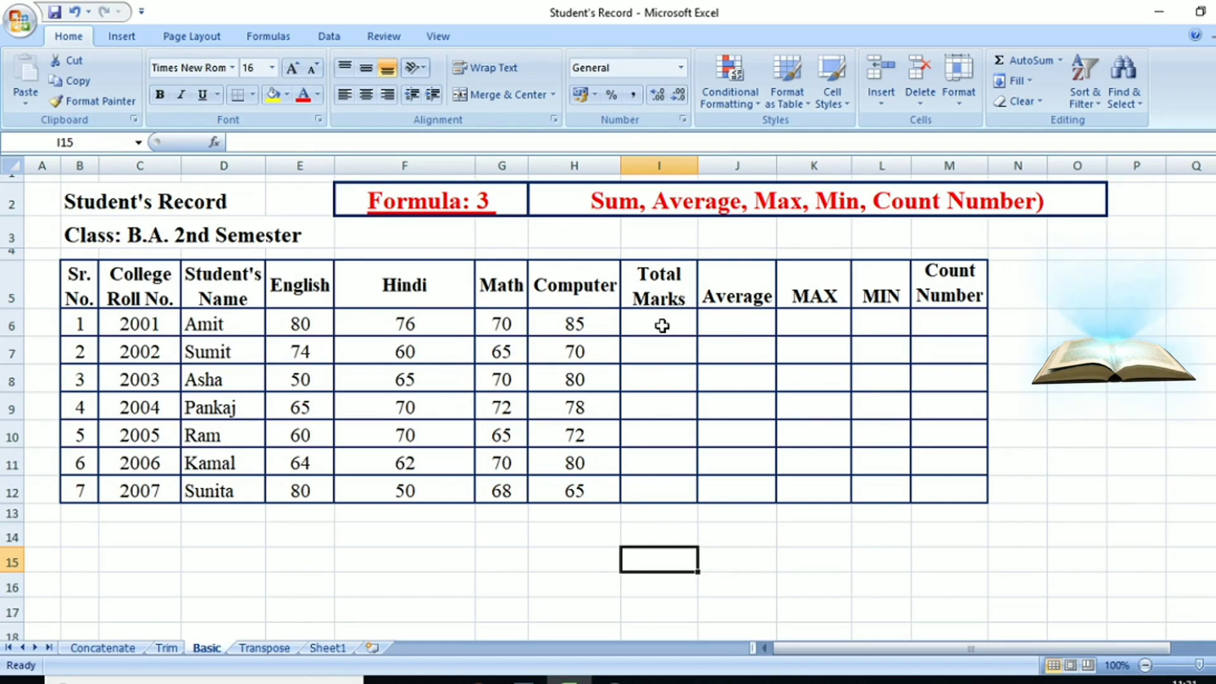
Total the first student's marks in I6 with the sum of E6:H6 and fill the formula down to I12
{"action": "left_click", "coordinate": [661, 326]}
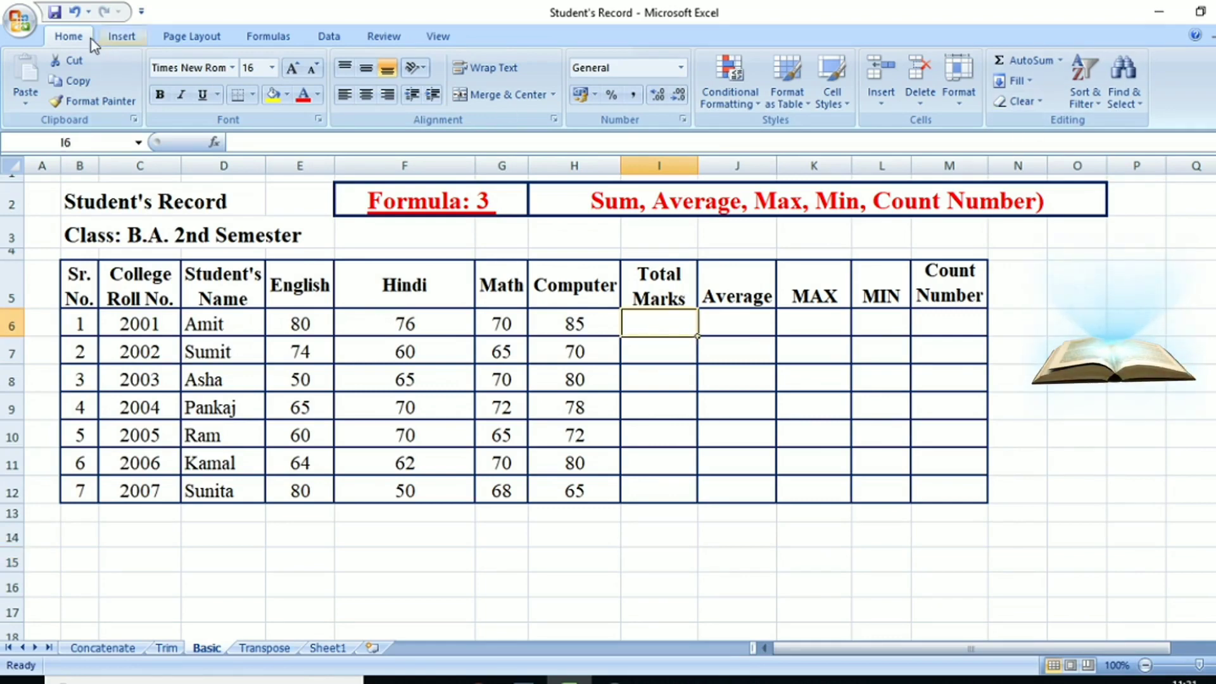
{"action": "left_click", "coordinate": [1060, 61]}
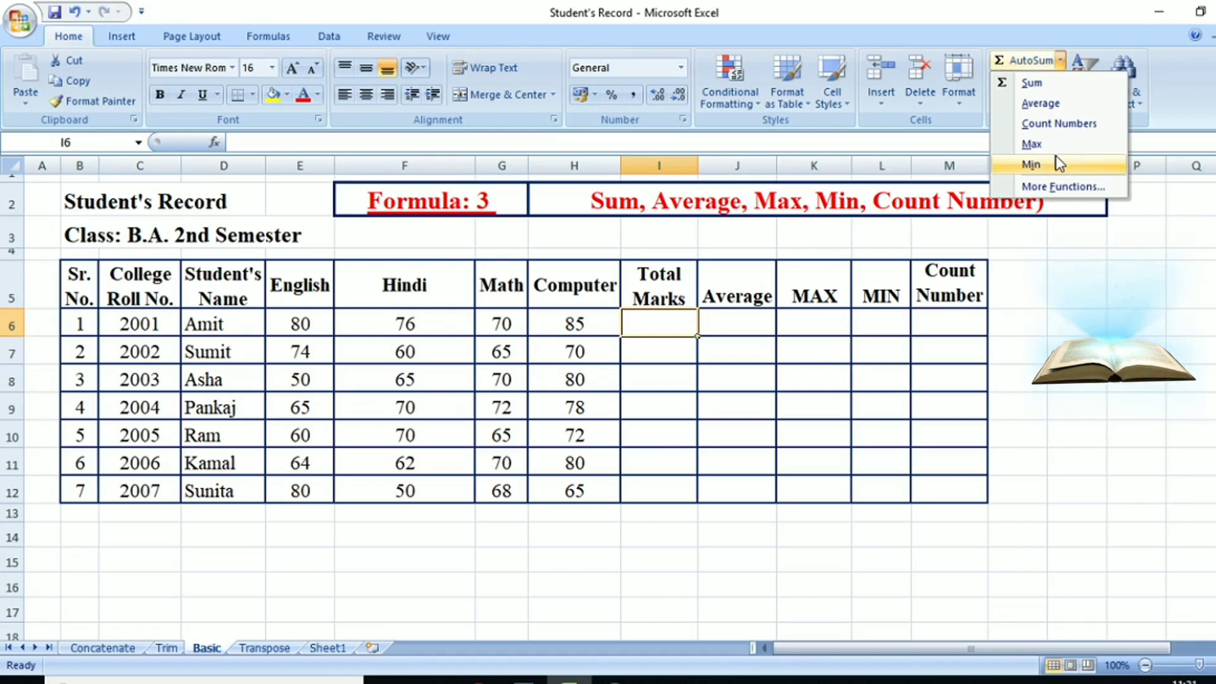
{"action": "left_click", "coordinate": [1042, 83]}
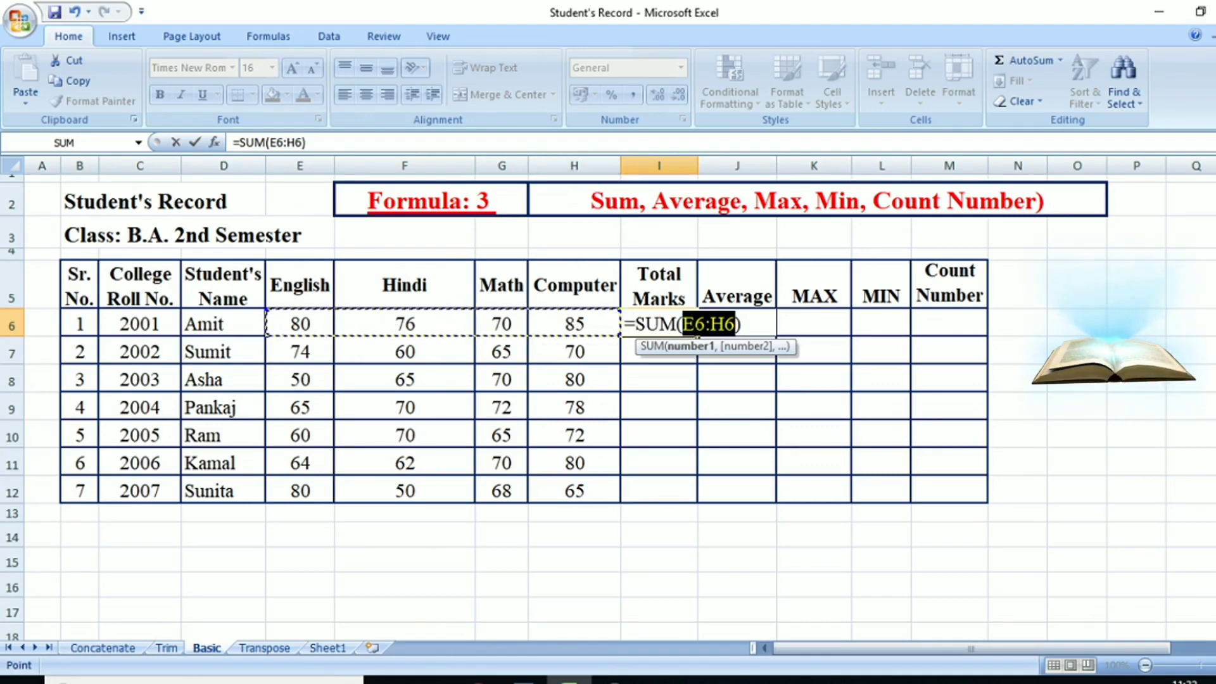
{"action": "key", "text": "Return"}
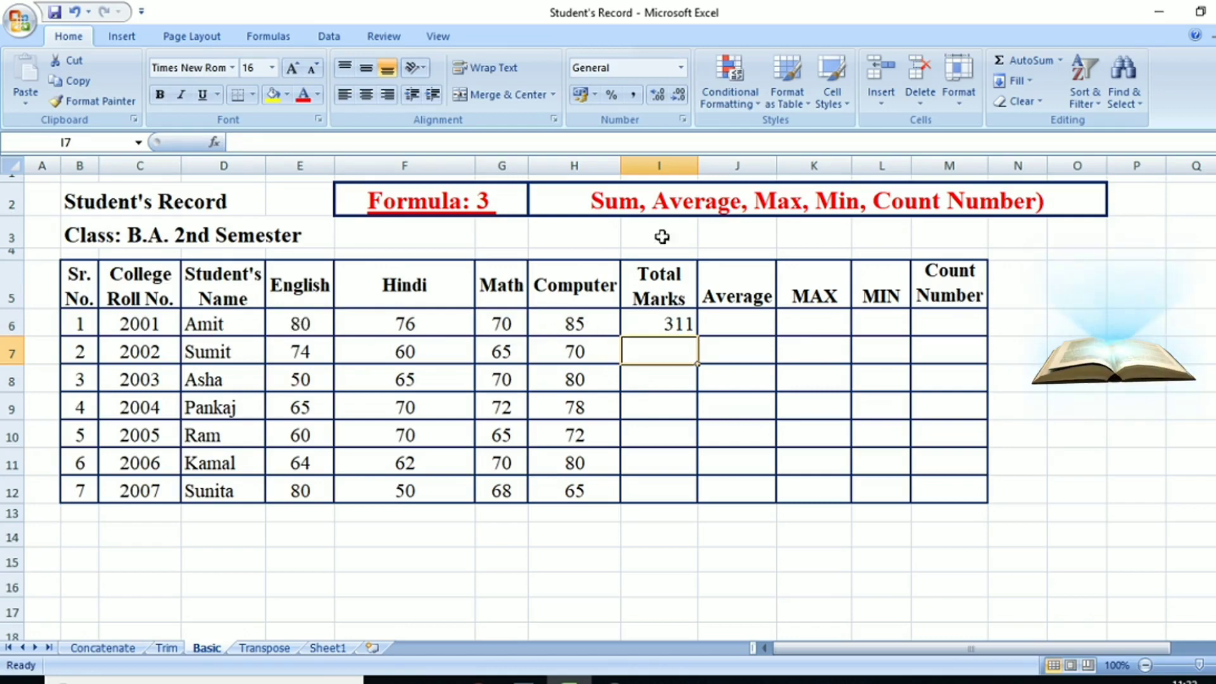
{"action": "left_click", "coordinate": [677, 323]}
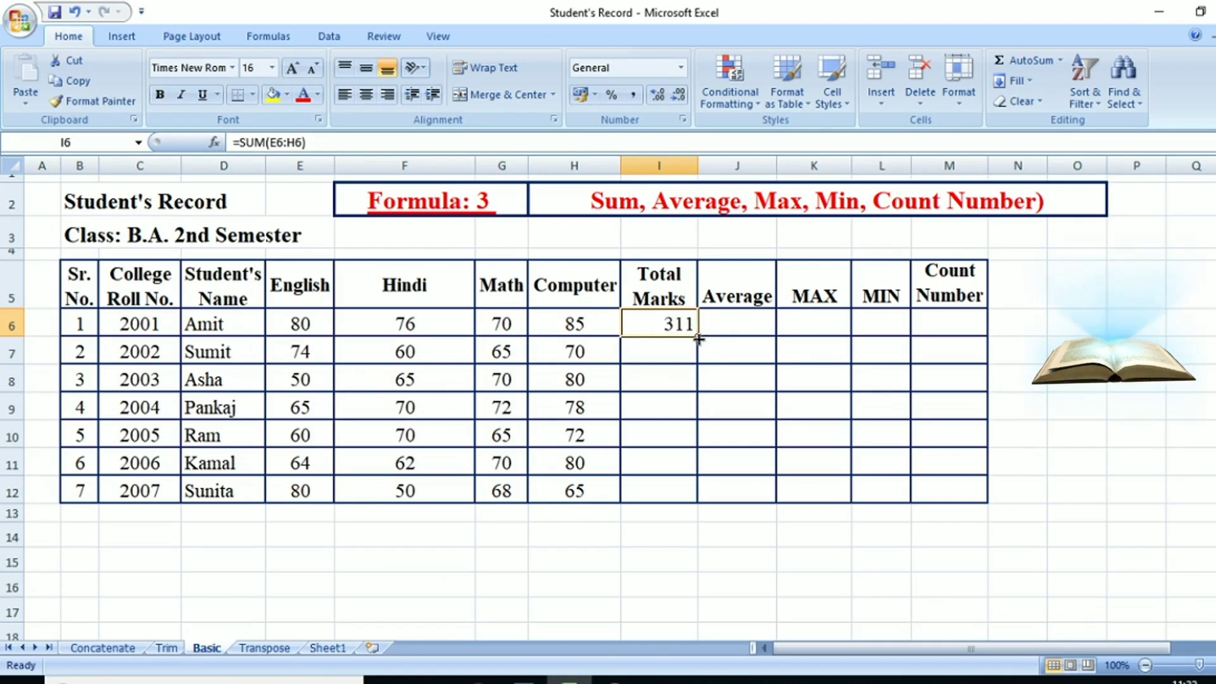
{"action": "left_click_drag", "start_coordinate": [698, 339], "coordinate": [692, 492]}
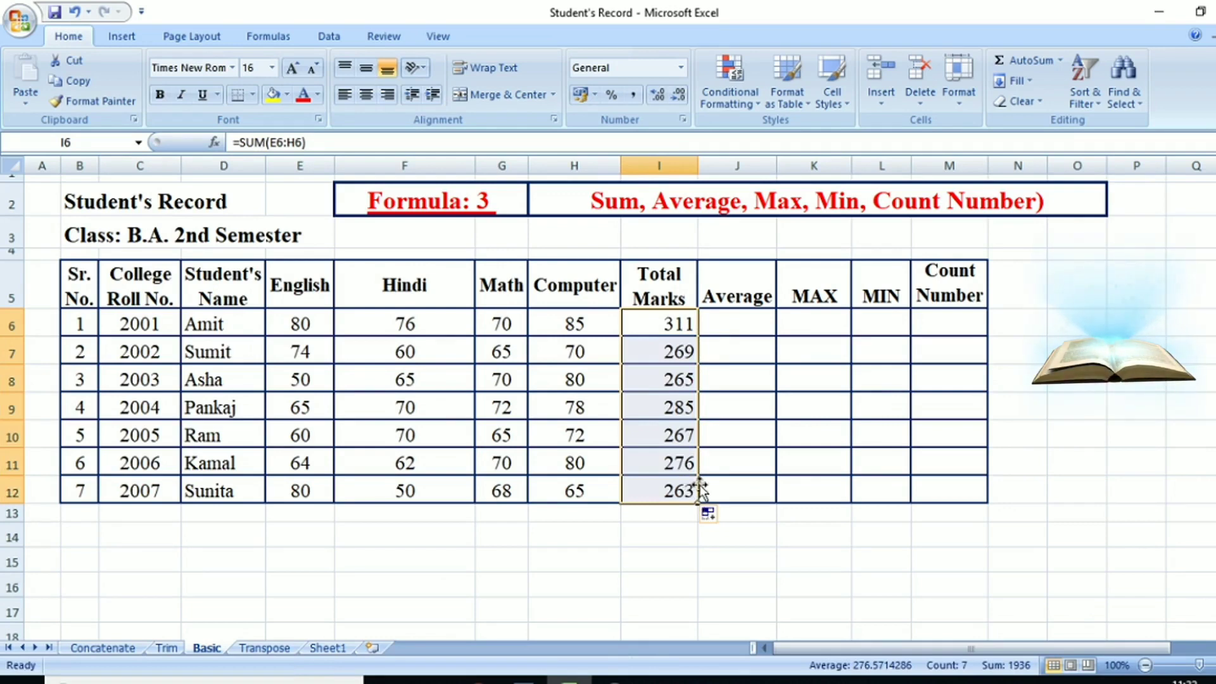
Calculate the first student's average in J6 over E6:H6 only and fill the formula down to J12
{"action": "left_click", "coordinate": [741, 320]}
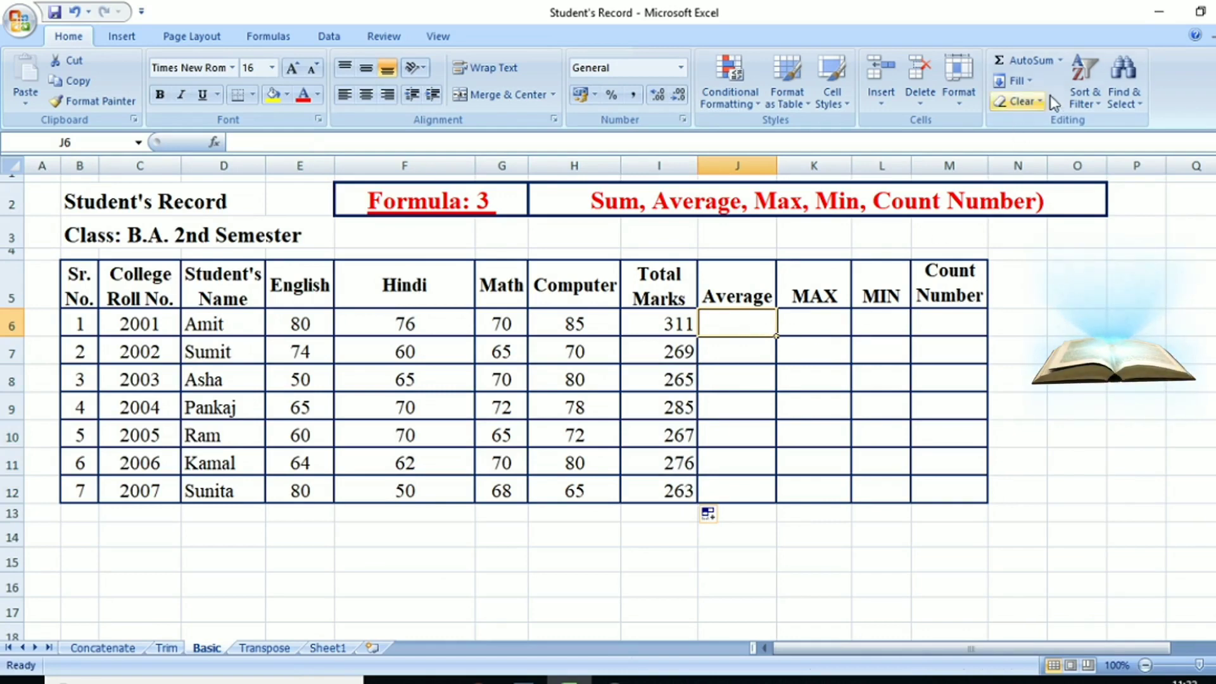
{"action": "left_click", "coordinate": [1060, 60]}
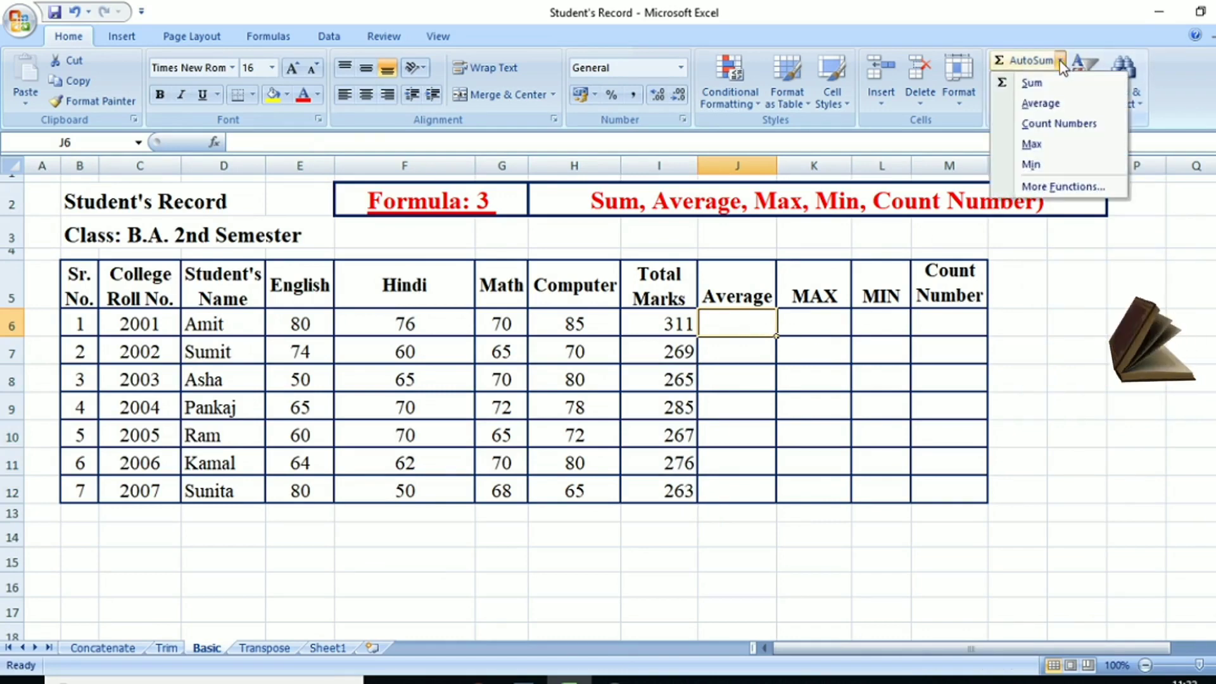
{"action": "left_click", "coordinate": [1051, 104]}
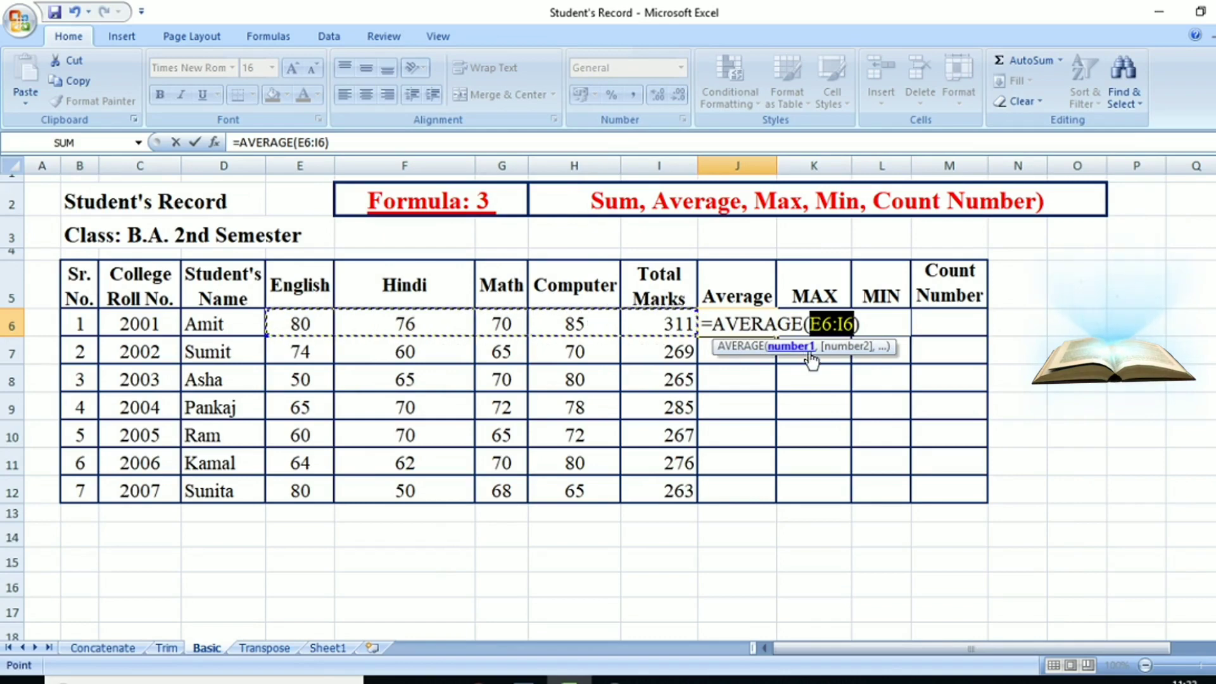
{"action": "key", "text": "F2"}
{"action": "key", "text": "BackSpace"}
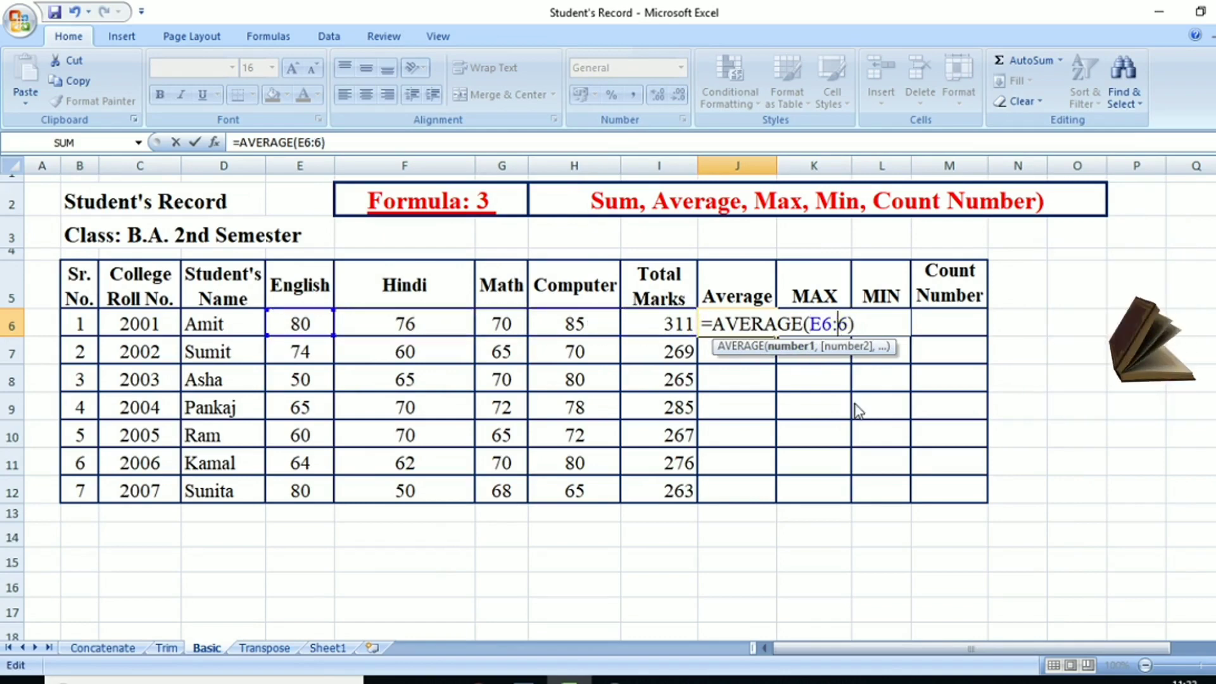
{"action": "type", "text": "h"}
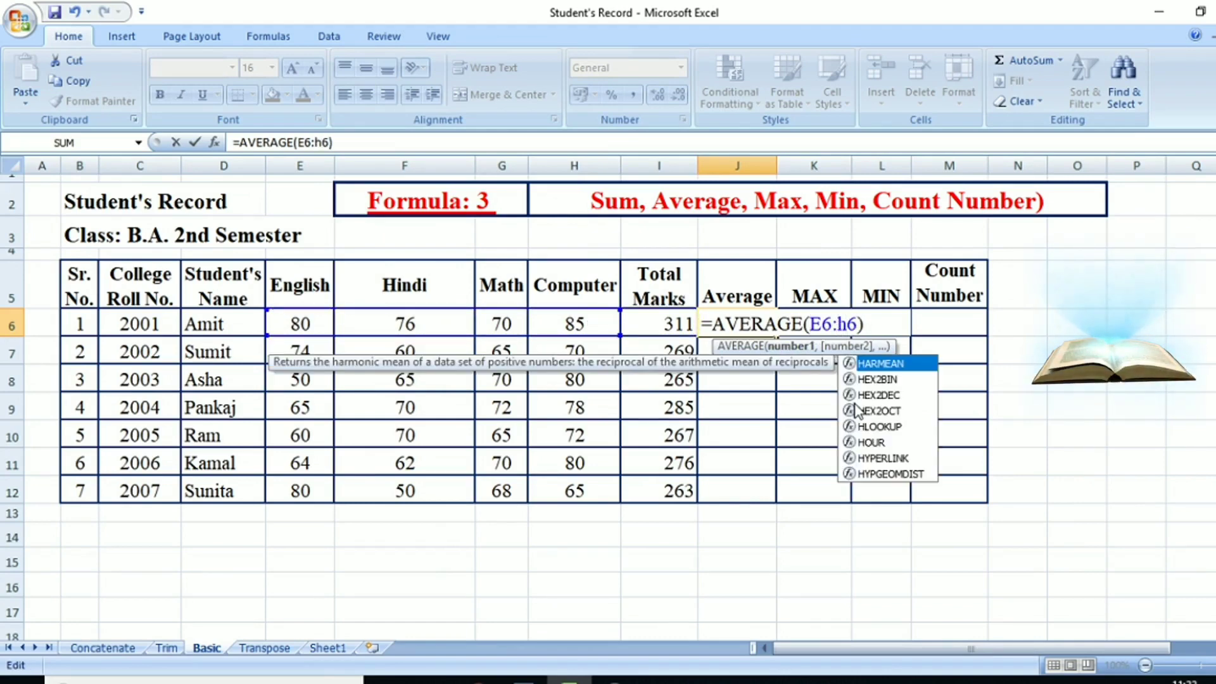
{"action": "key", "text": "Return"}
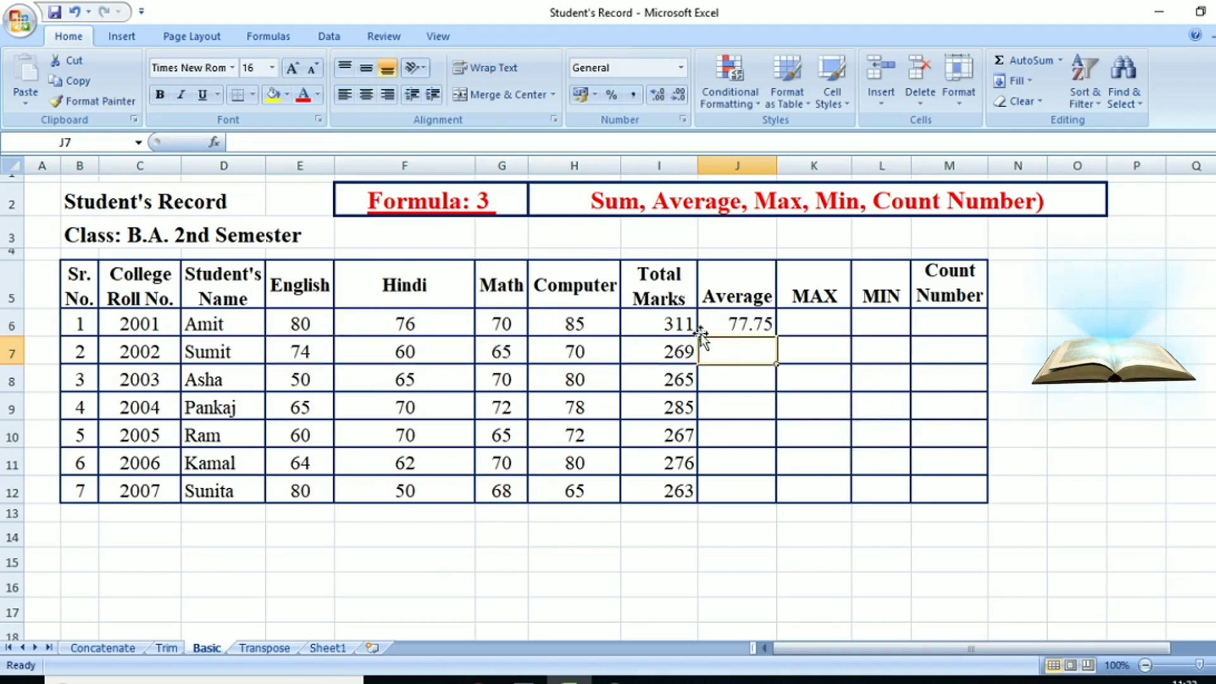
{"action": "left_click", "coordinate": [748, 321]}
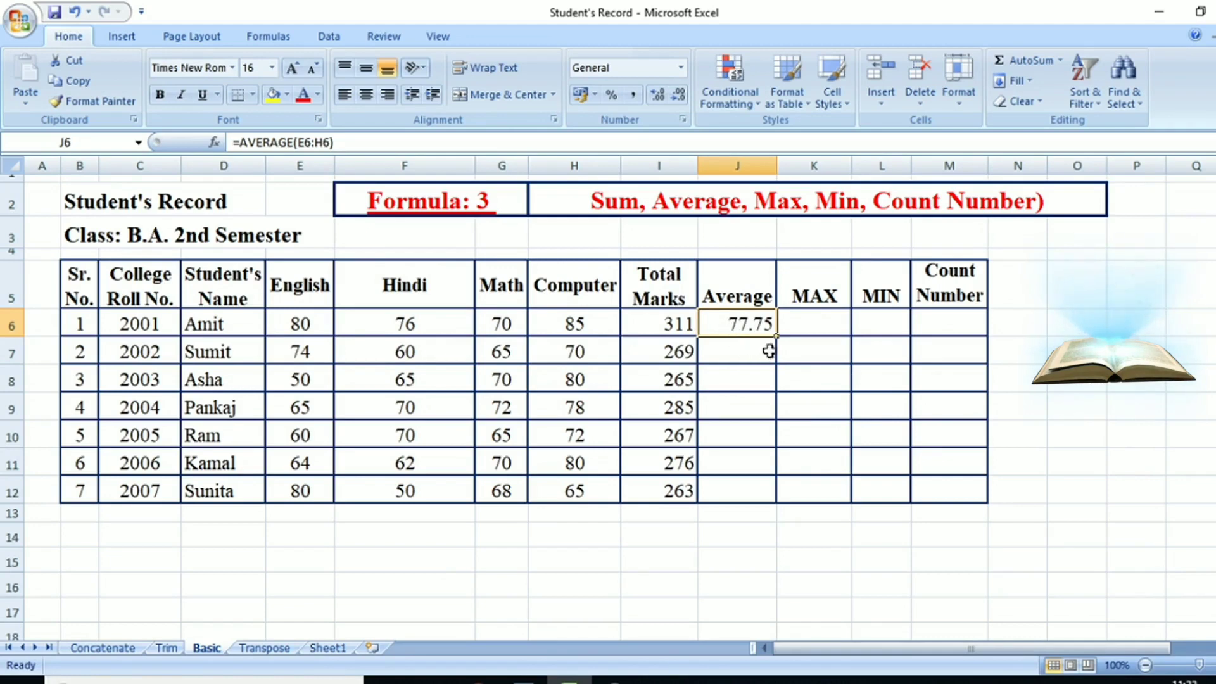
{"action": "left_click_drag", "start_coordinate": [778, 338], "coordinate": [783, 502]}
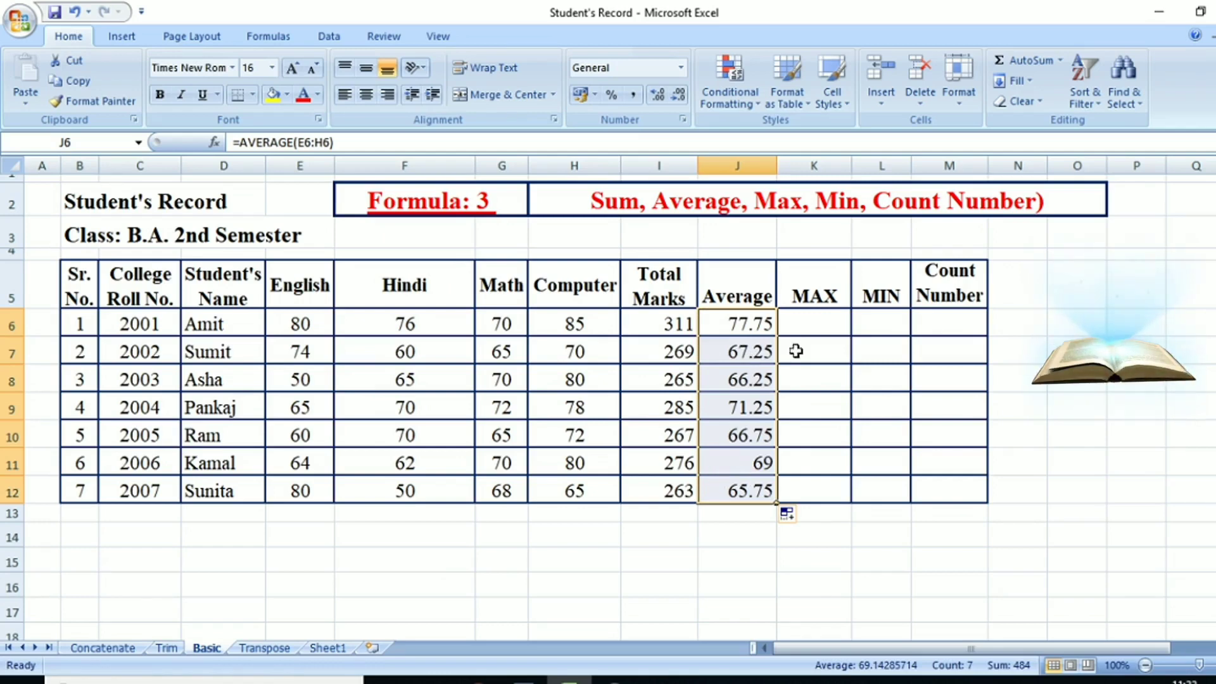
Find the first student's highest mark in K6 with MAX over E6:H6 and fill the formula down to K12
{"action": "left_click", "coordinate": [809, 321]}
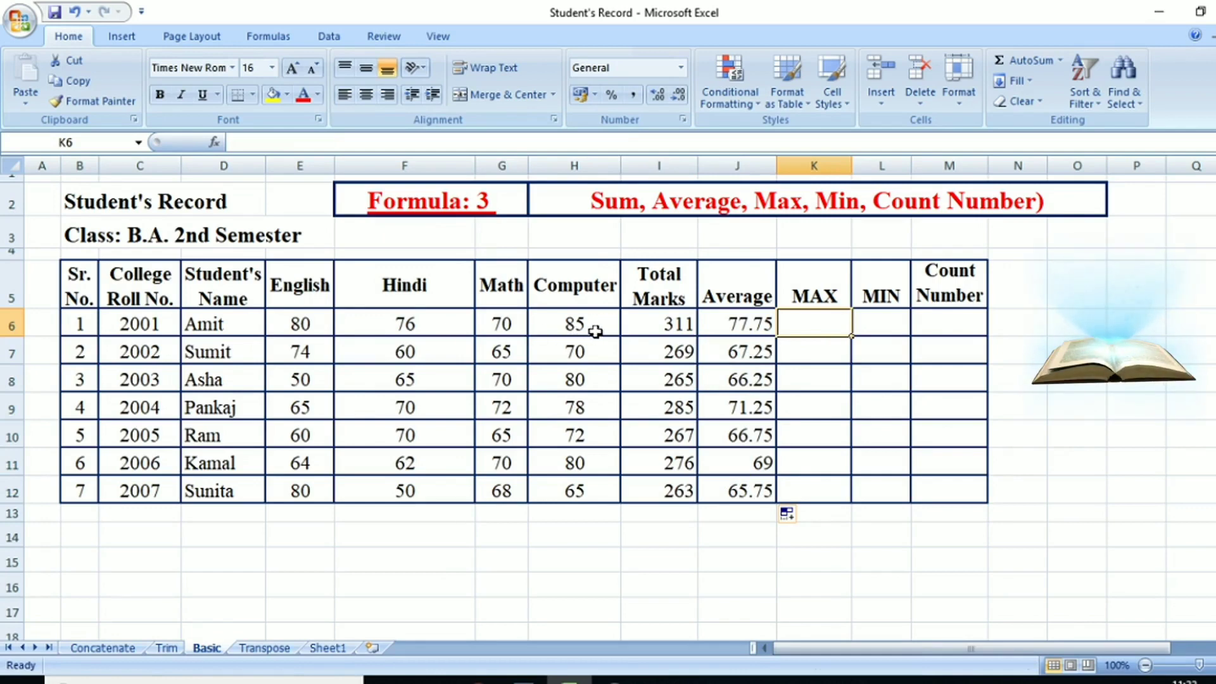
{"action": "left_click", "coordinate": [1060, 61]}
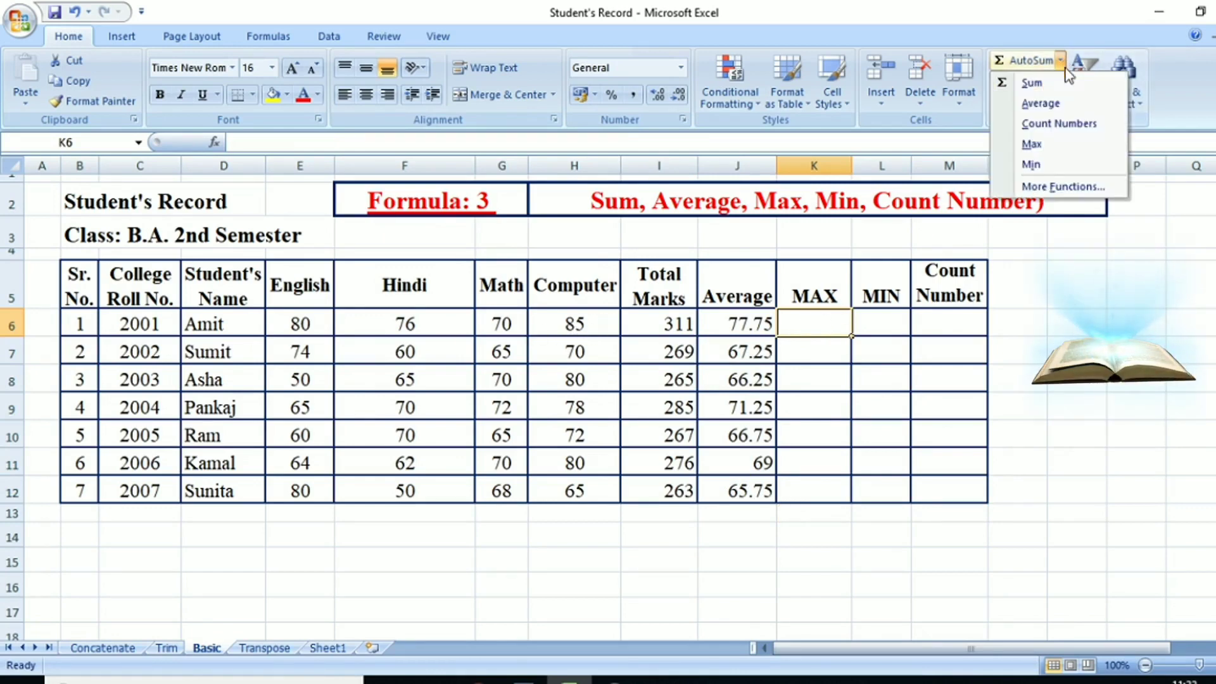
{"action": "left_click", "coordinate": [1044, 142]}
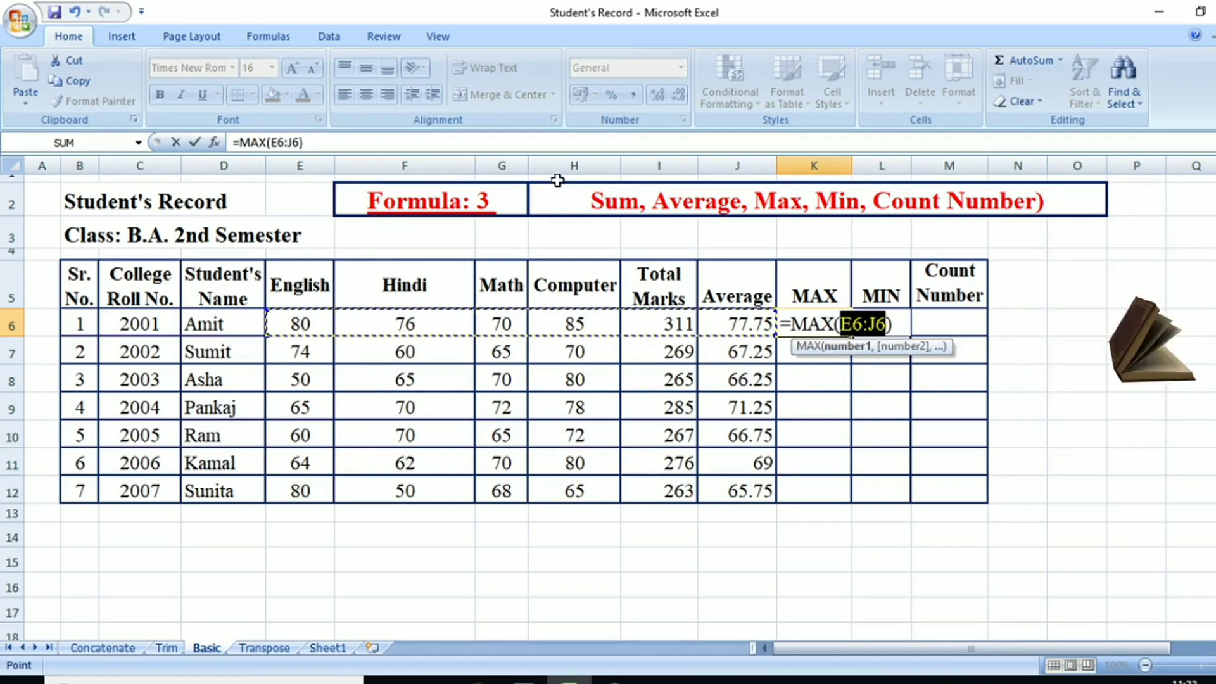
{"action": "left_click", "coordinate": [877, 325]}
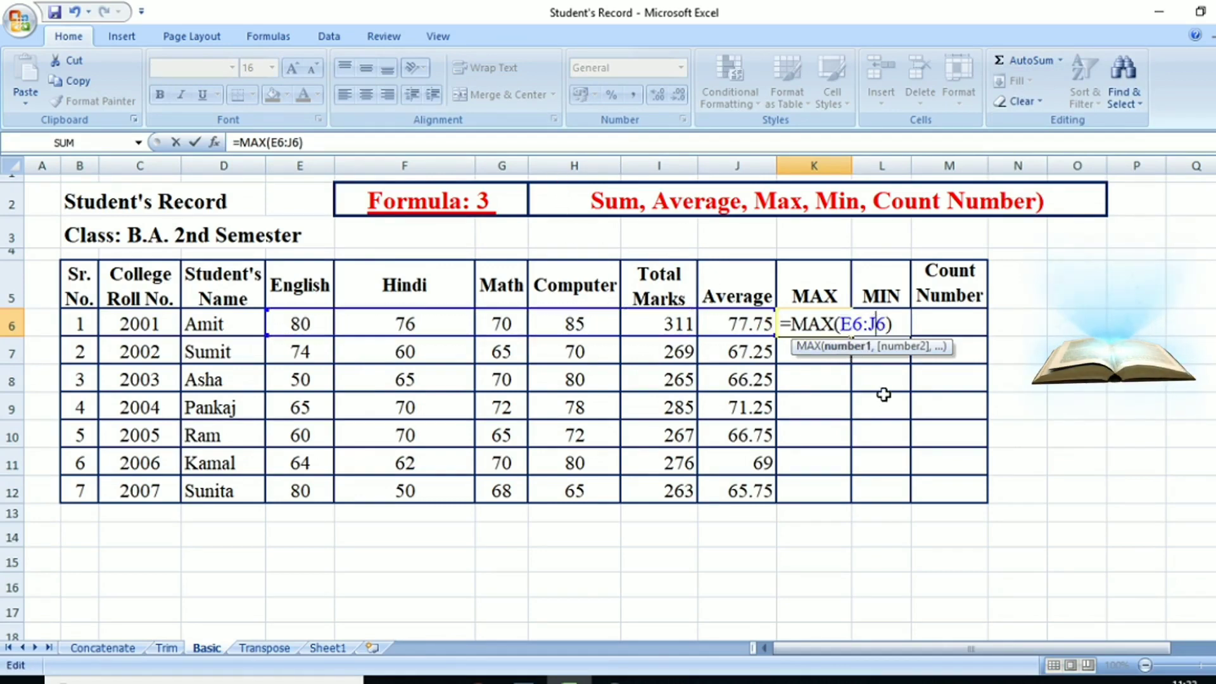
{"action": "key", "text": "BackSpace"}
{"action": "type", "text": "h"}
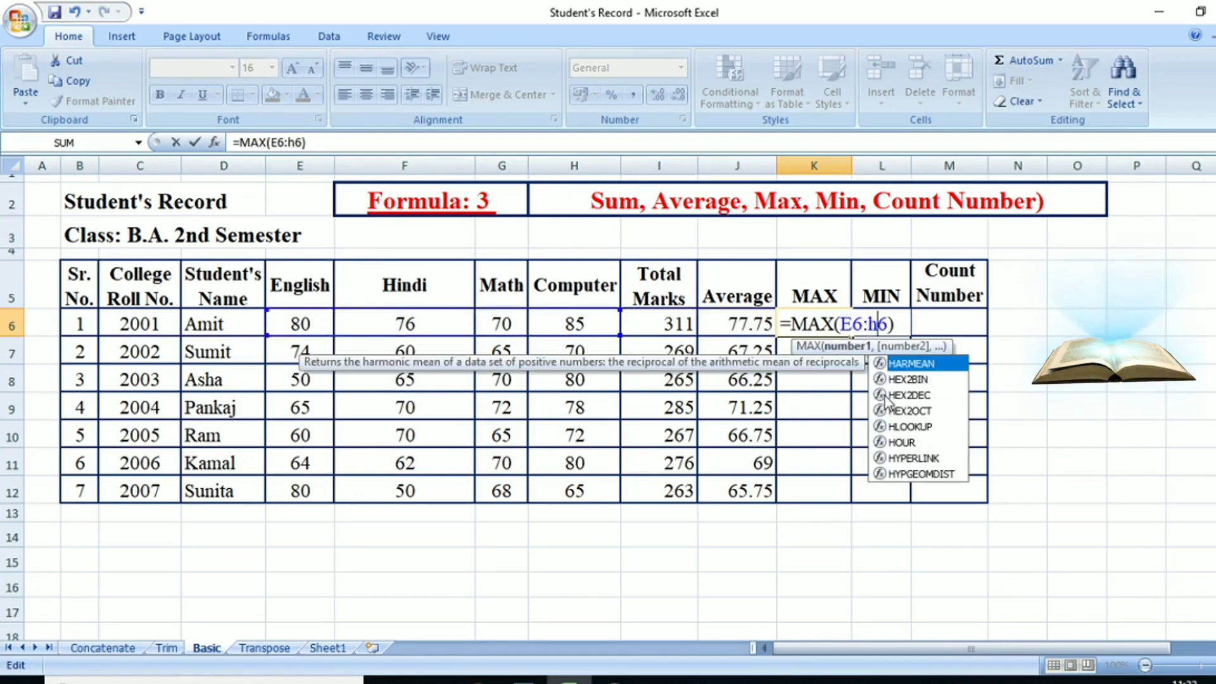
{"action": "key", "text": "Return"}
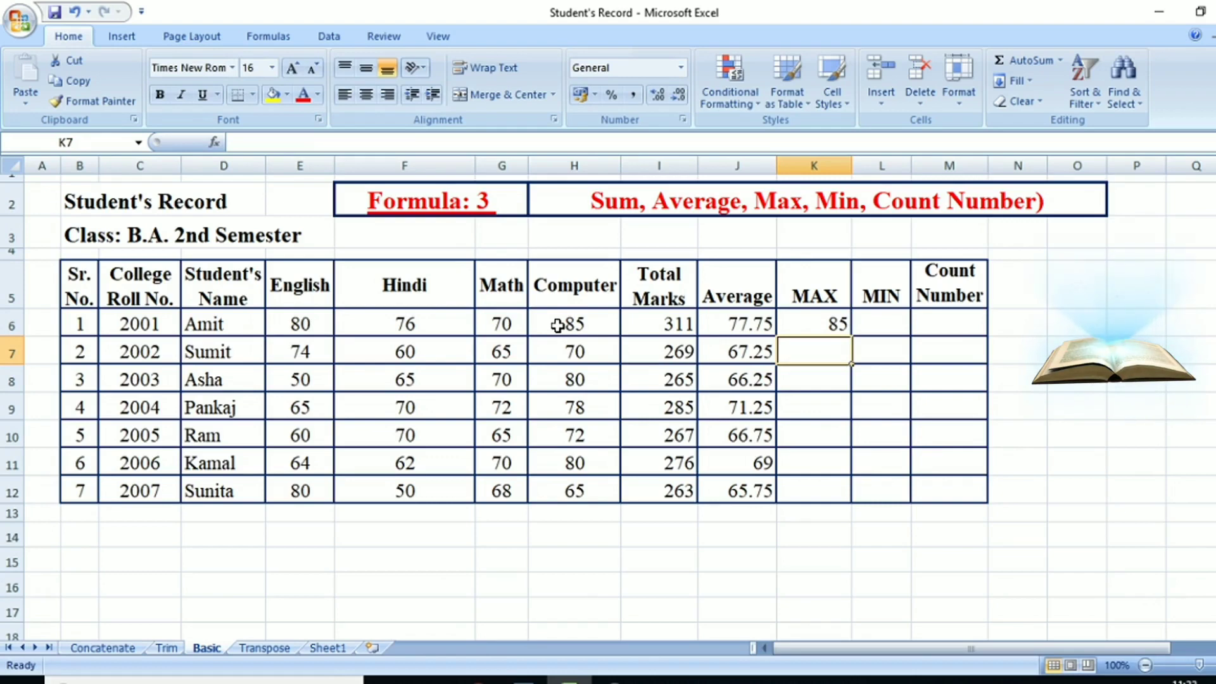
{"action": "left_click", "coordinate": [804, 322]}
{"action": "left_click_drag", "start_coordinate": [853, 336], "coordinate": [853, 497]}
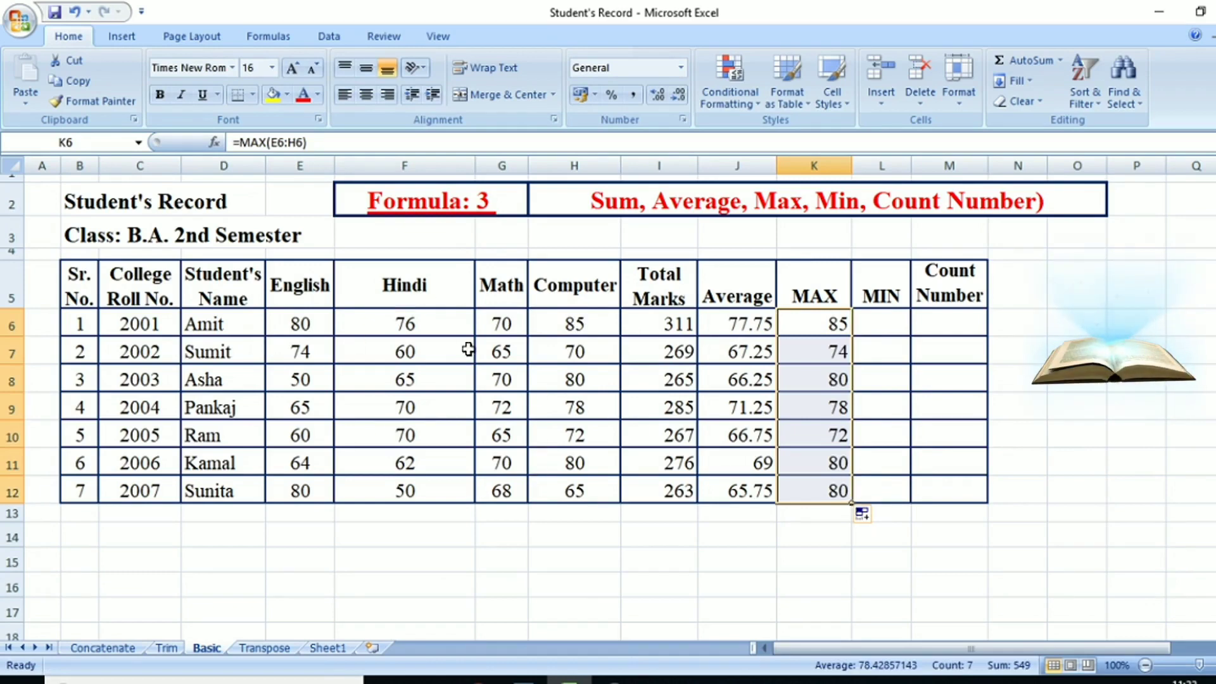
Find the first student's lowest mark in L6 with MIN over E6:H6 and fill the formula down to L12
{"action": "left_click", "coordinate": [877, 329]}
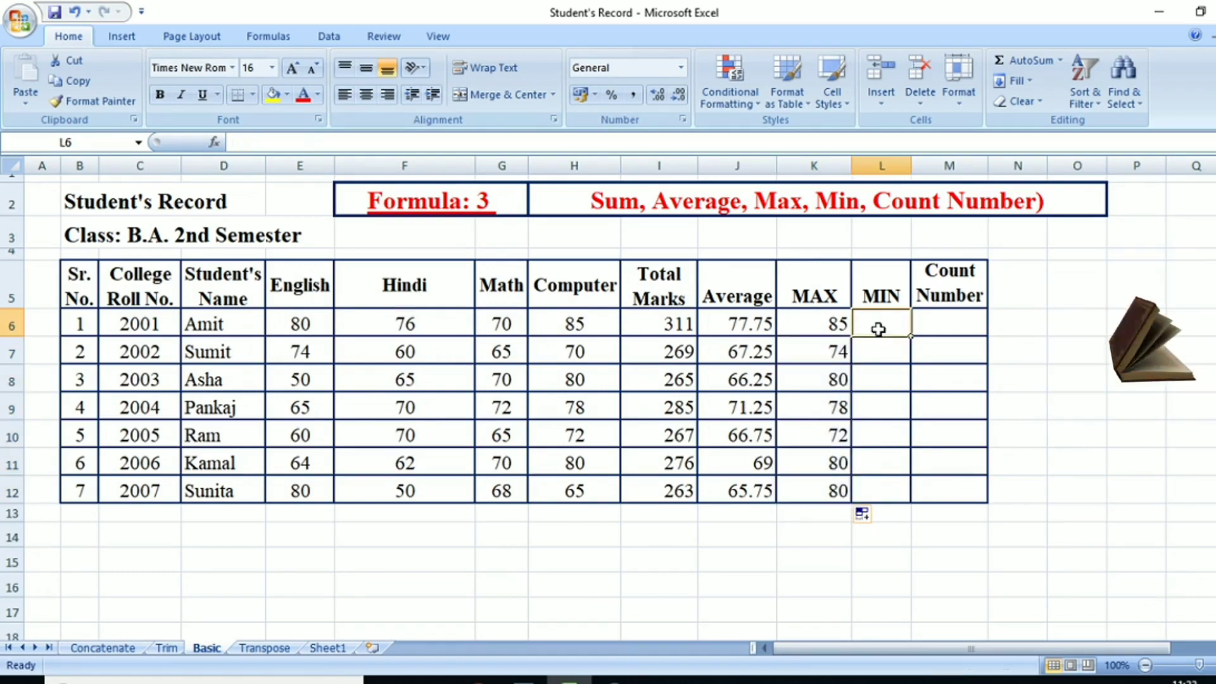
{"action": "left_click", "coordinate": [1060, 60]}
{"action": "left_click", "coordinate": [1032, 164]}
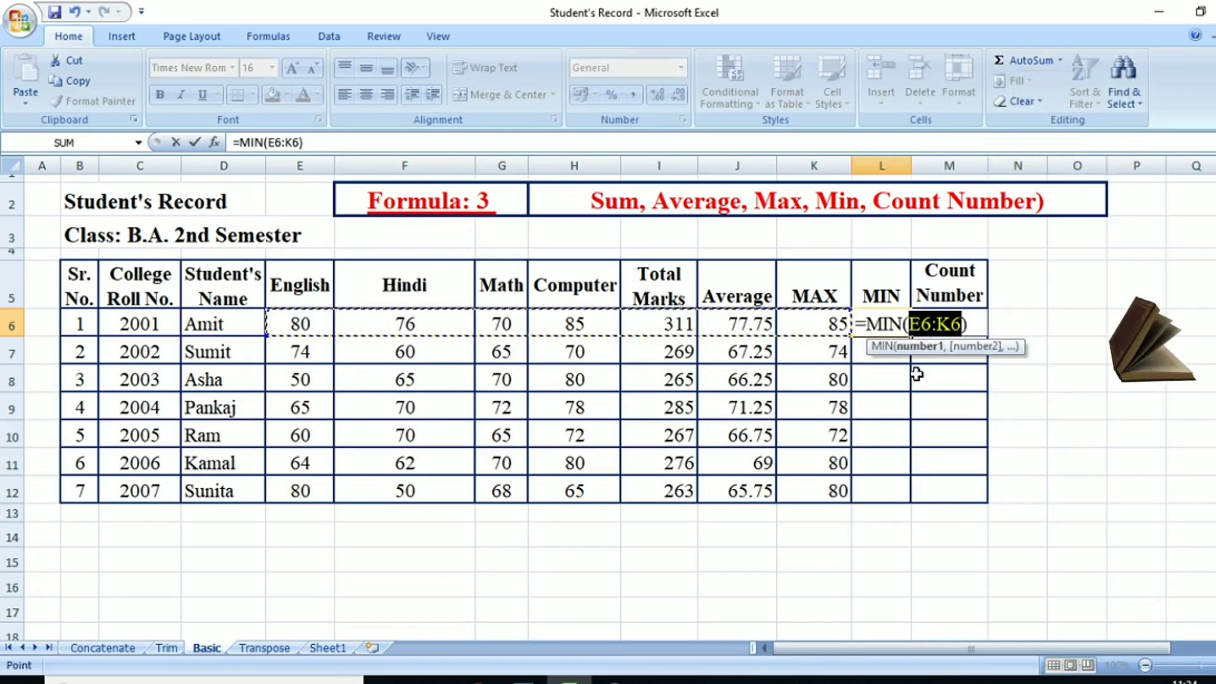
{"action": "left_click", "coordinate": [956, 324]}
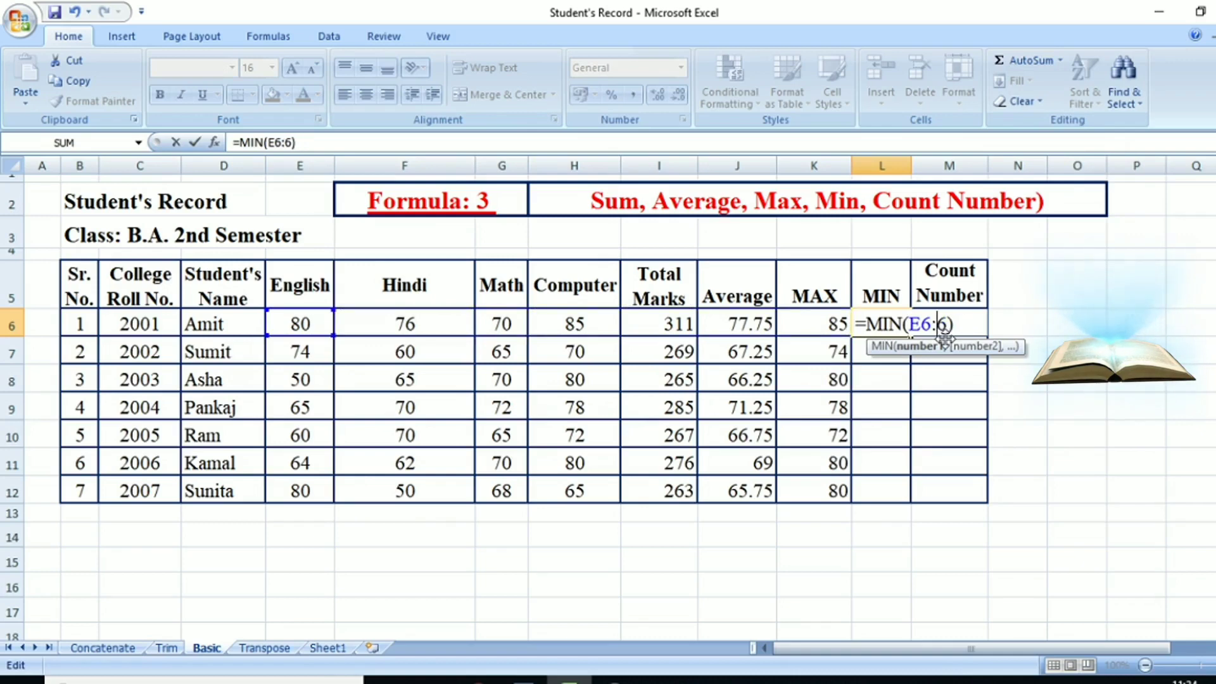
{"action": "key", "text": "BackSpace"}
{"action": "type", "text": "h"}
{"action": "key", "text": "Return"}
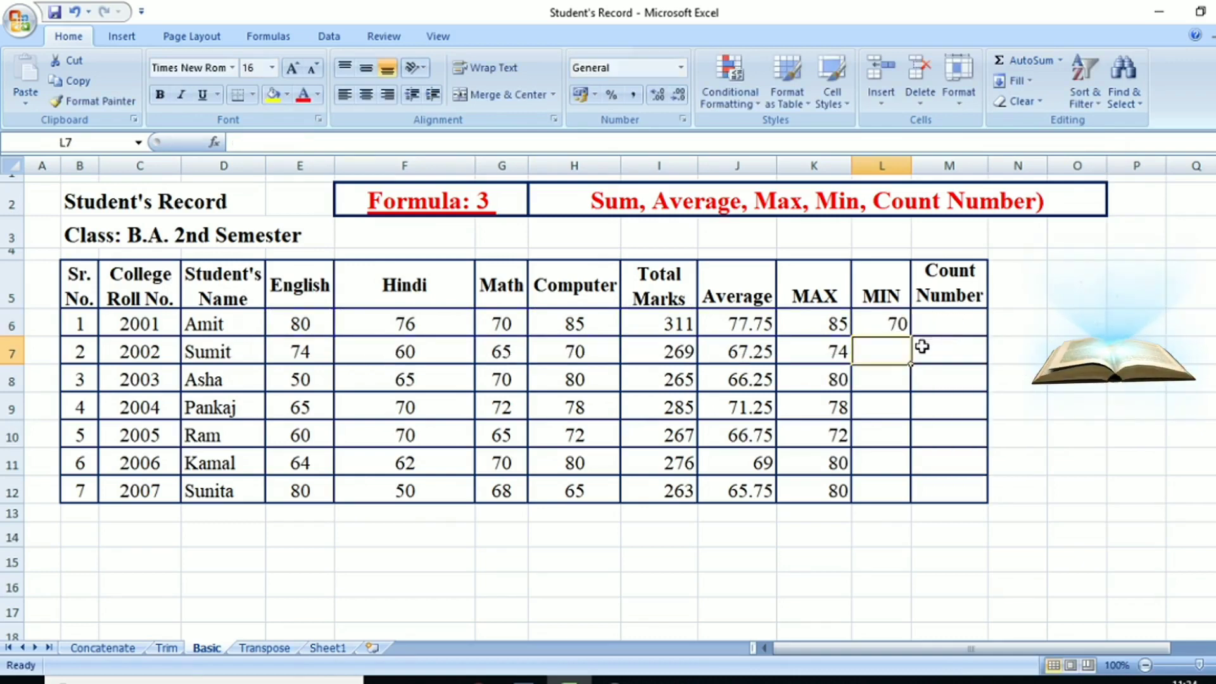
{"action": "left_click", "coordinate": [890, 322]}
{"action": "left_click_drag", "start_coordinate": [912, 337], "coordinate": [863, 502]}
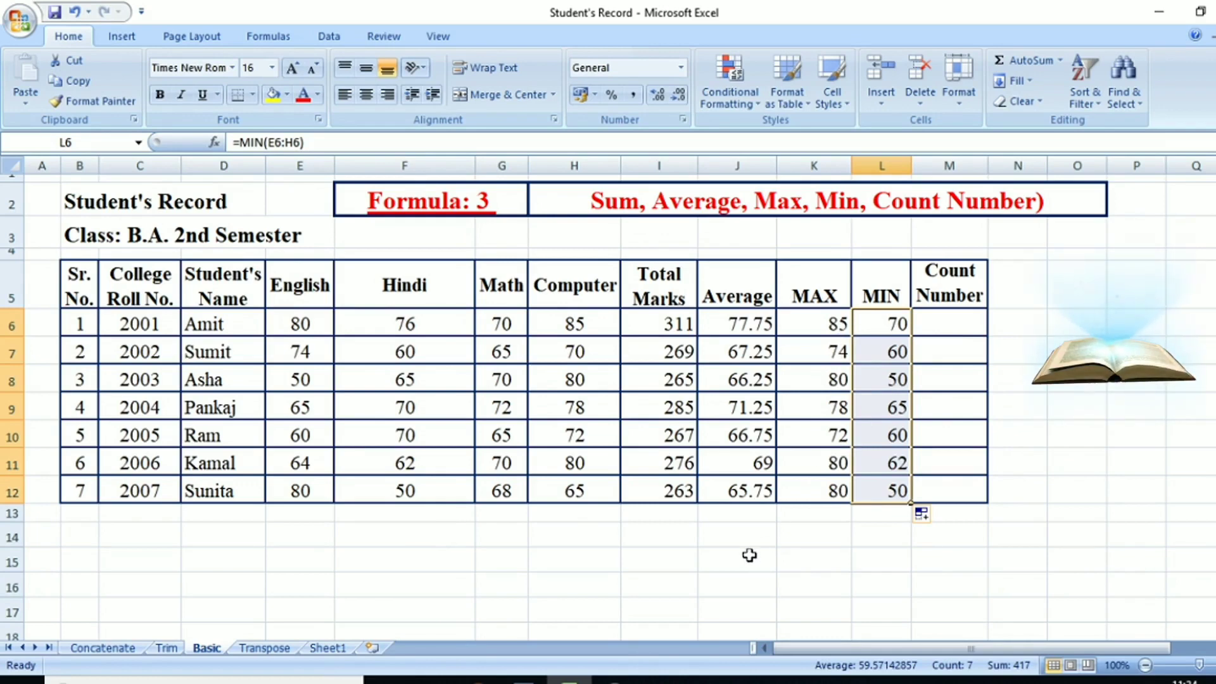
Insert the maximum of the Average column in J16, below the table
{"action": "left_click_drag", "start_coordinate": [741, 320], "coordinate": [740, 578]}
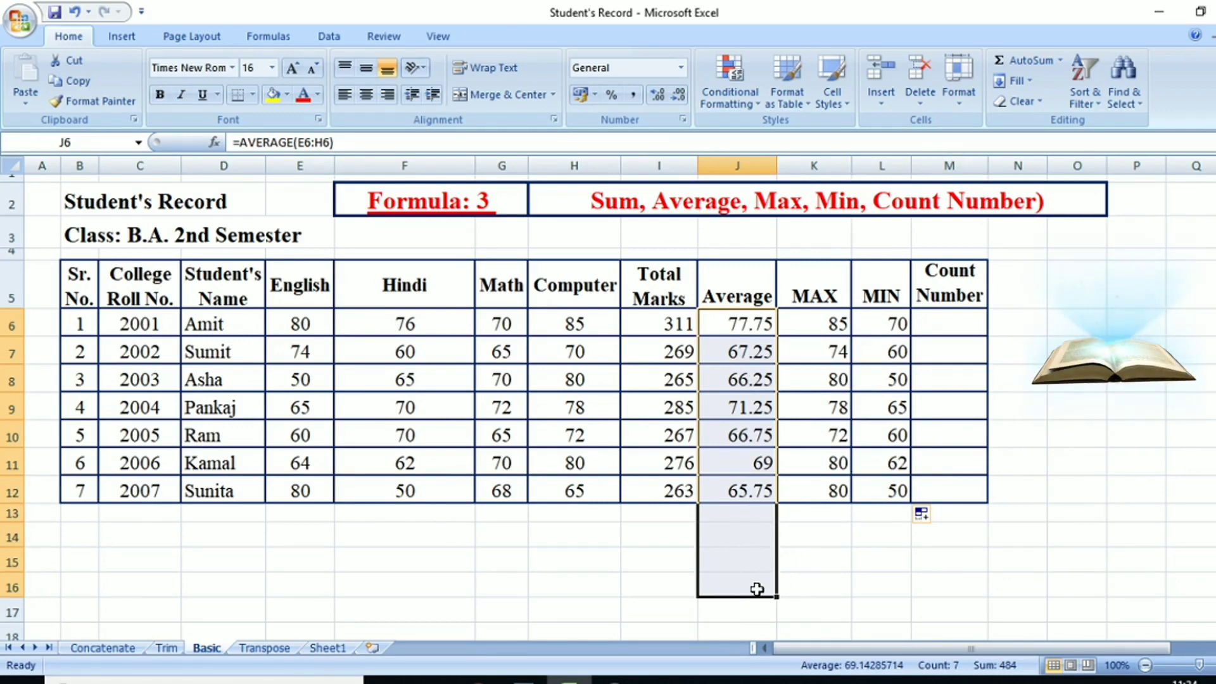
{"action": "left_click", "coordinate": [1061, 61]}
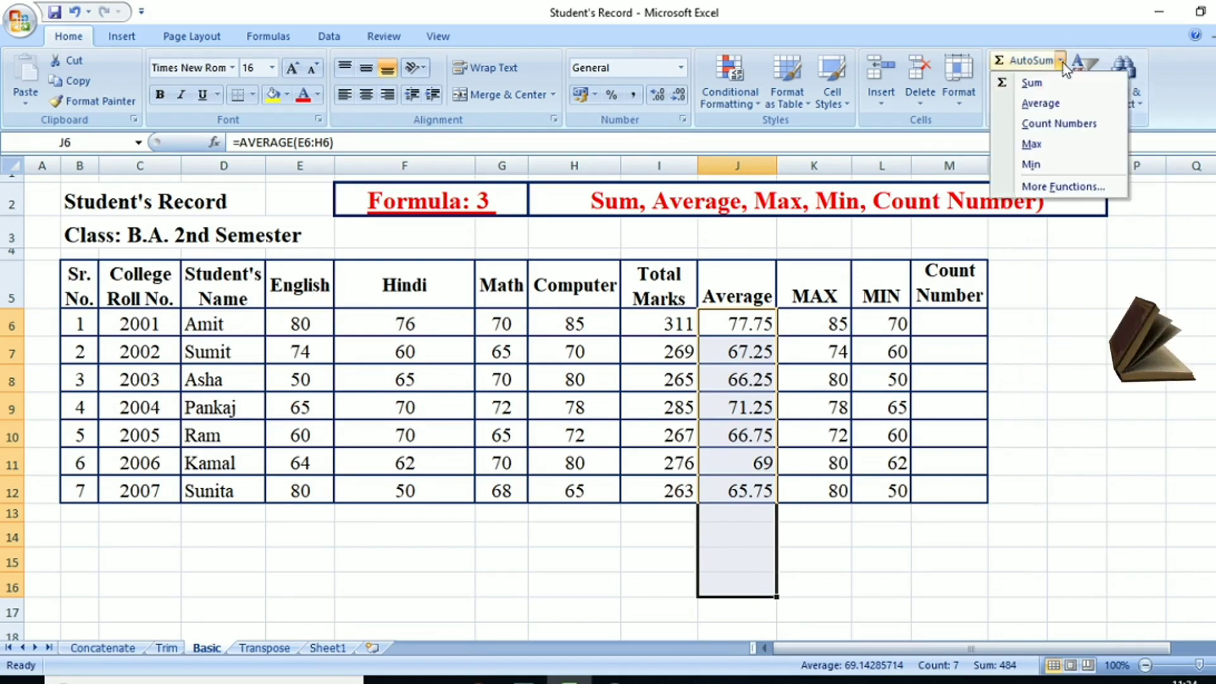
{"action": "left_click", "coordinate": [1032, 144]}
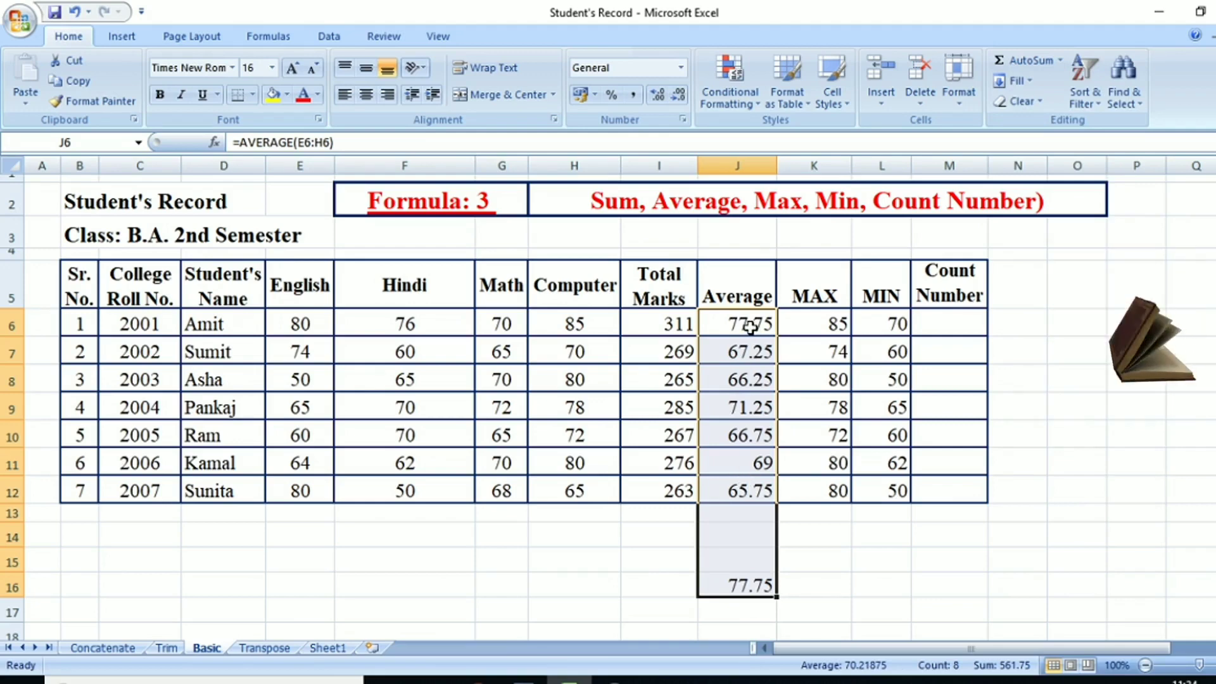
{"action": "left_click", "coordinate": [725, 537]}
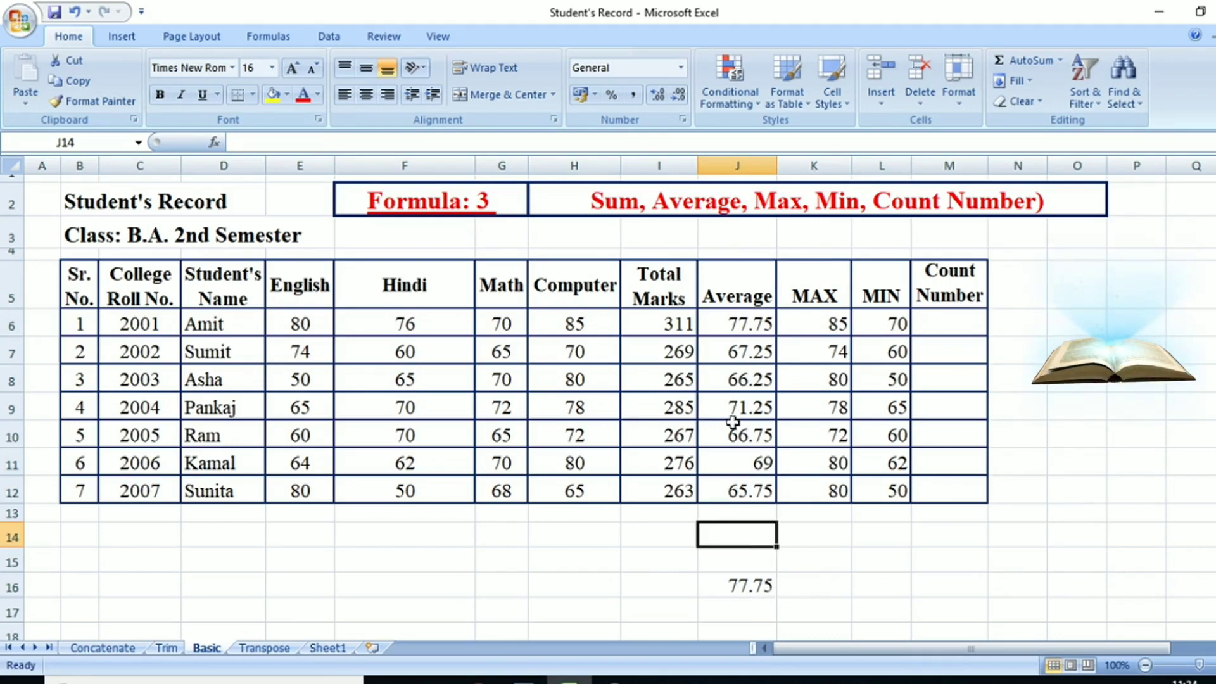
Insert the minimum of the Average column in J15 with MIN over J6:J14
{"action": "left_click", "coordinate": [747, 323]}
{"action": "left_click_drag", "start_coordinate": [748, 463], "coordinate": [733, 534]}
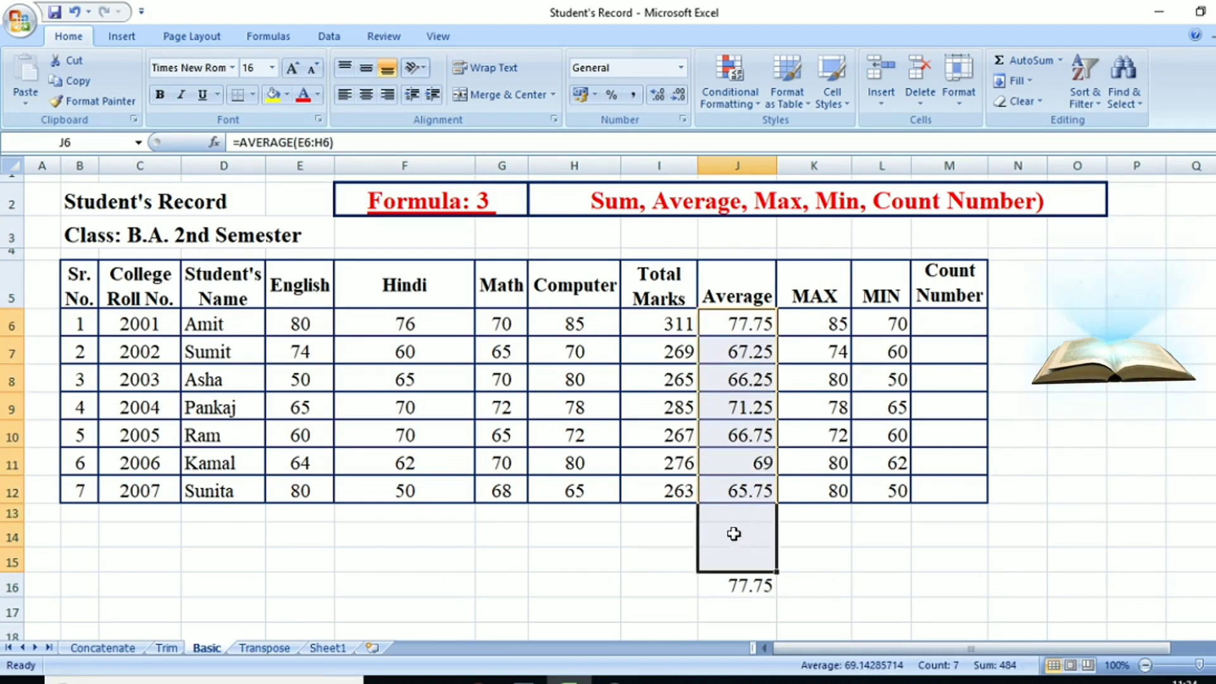
{"action": "left_click", "coordinate": [1062, 60]}
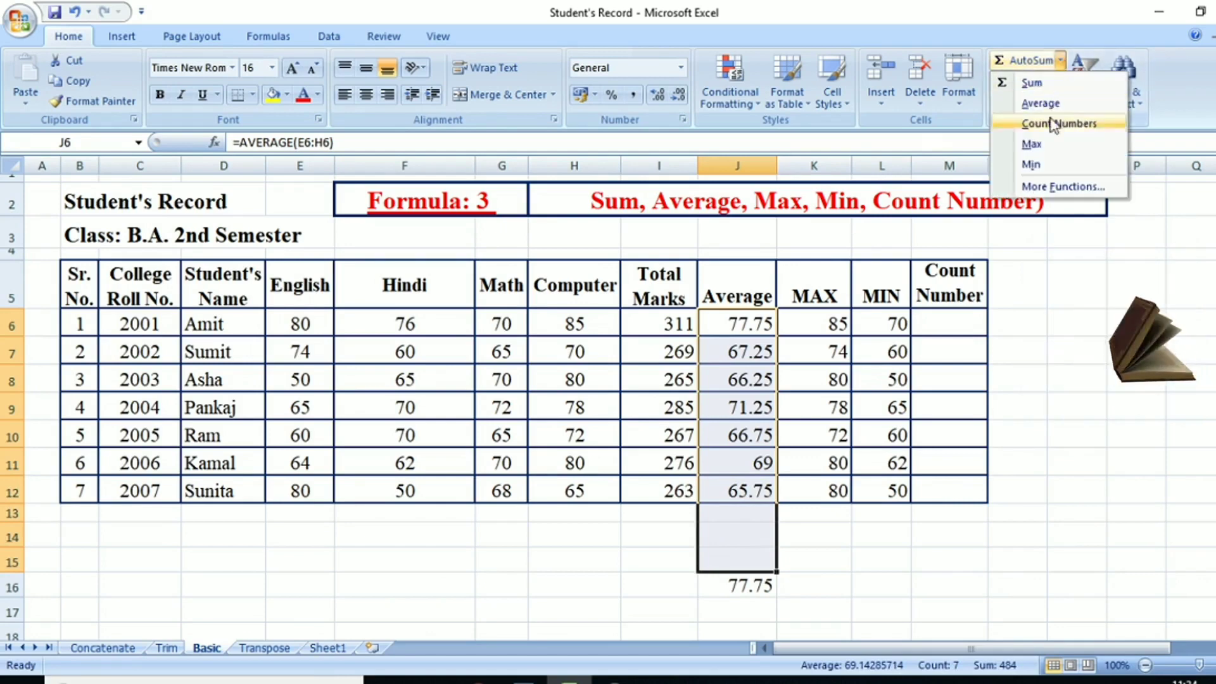
{"action": "left_click", "coordinate": [1031, 164]}
{"action": "left_click", "coordinate": [732, 560]}
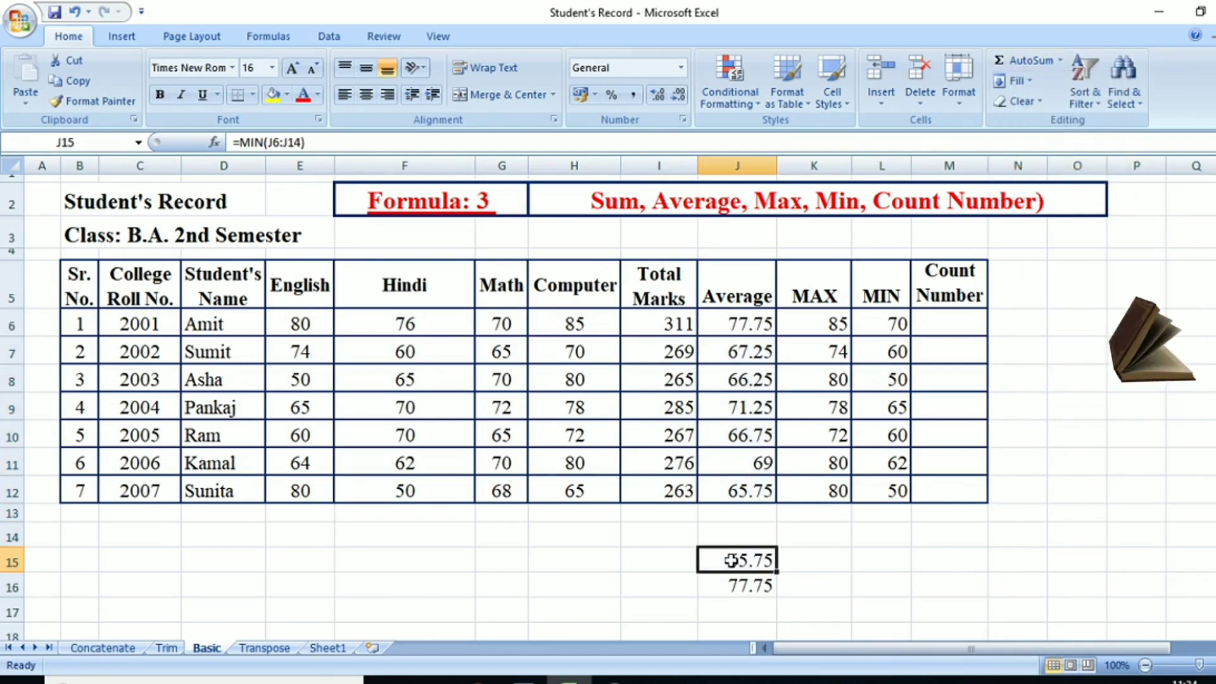
Label the two results below the Average column with "Min" in I15 and "Max" in I16
{"action": "left_click", "coordinate": [656, 560]}
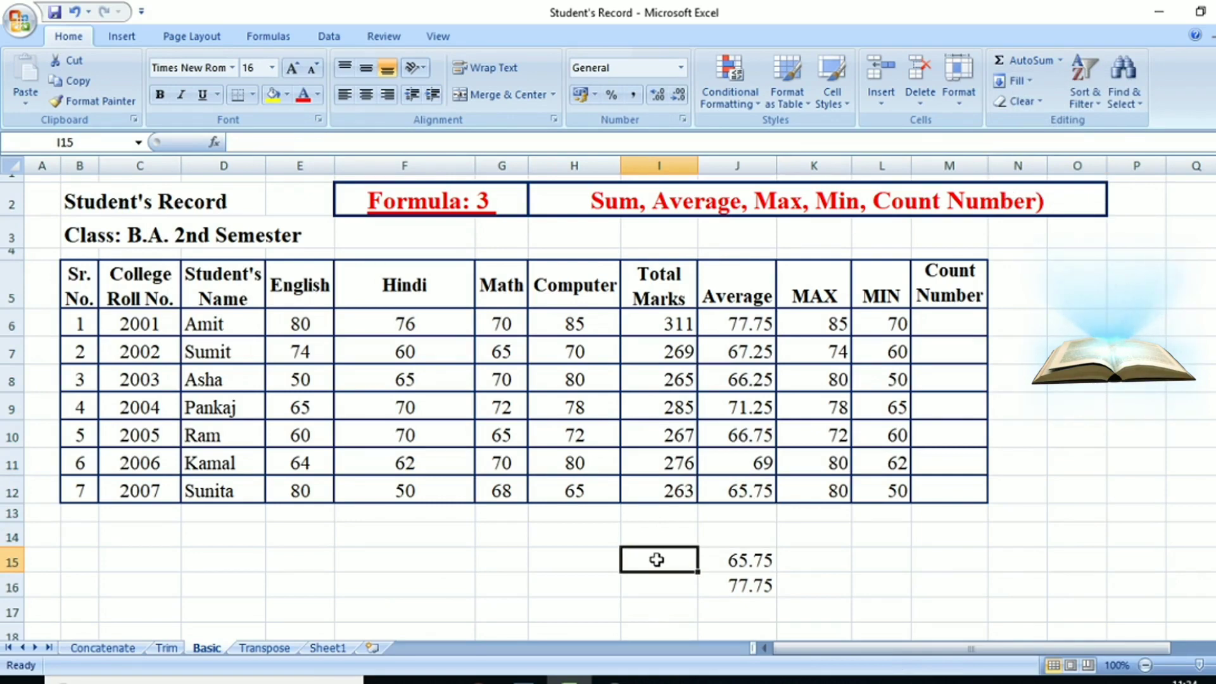
{"action": "type", "text": "M"}
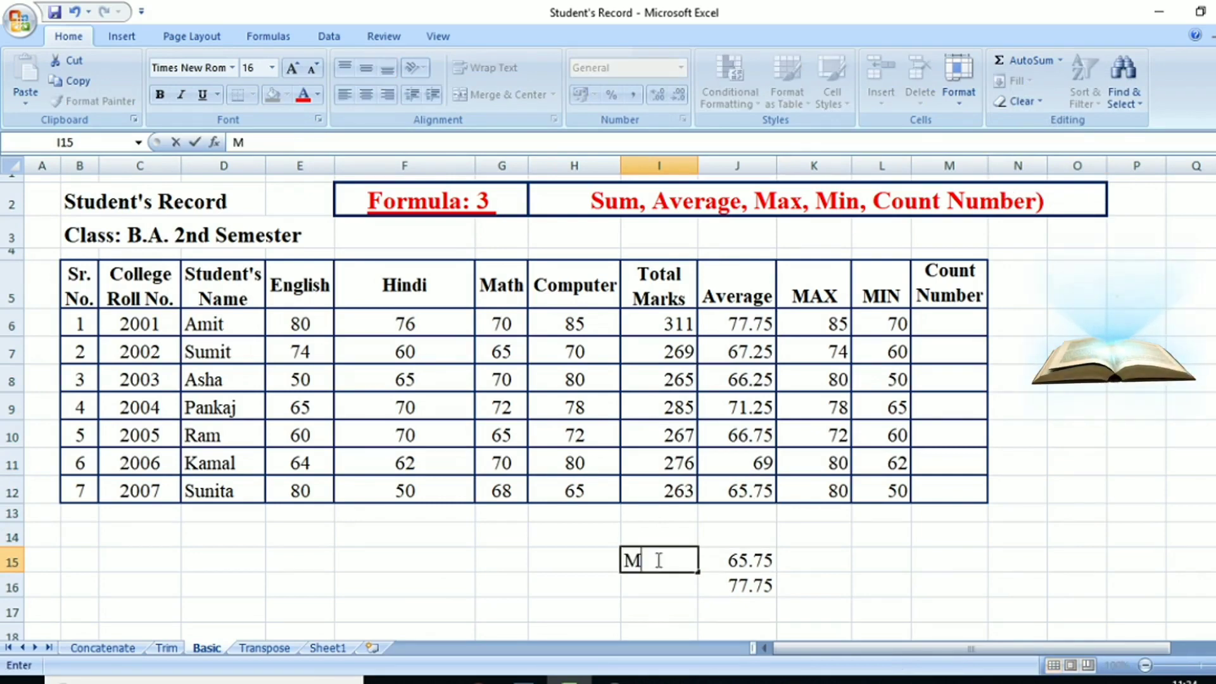
{"action": "type", "text": "in"}
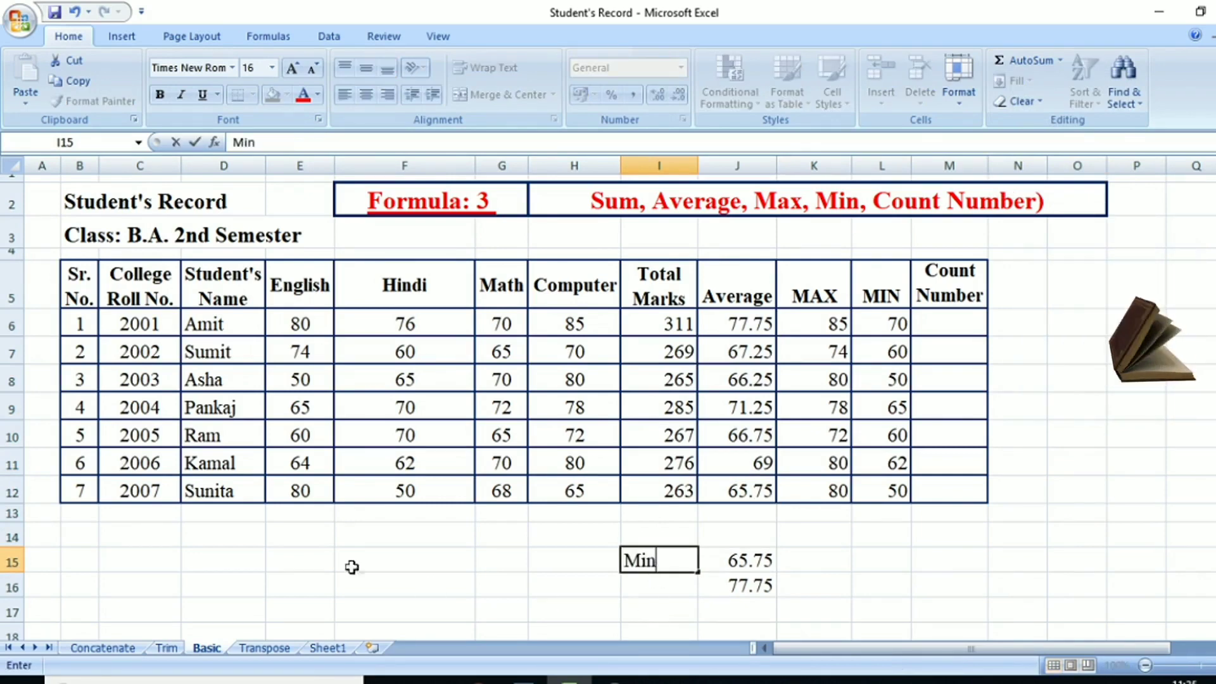
{"action": "left_click", "coordinate": [635, 584]}
{"action": "type", "text": "Max"}
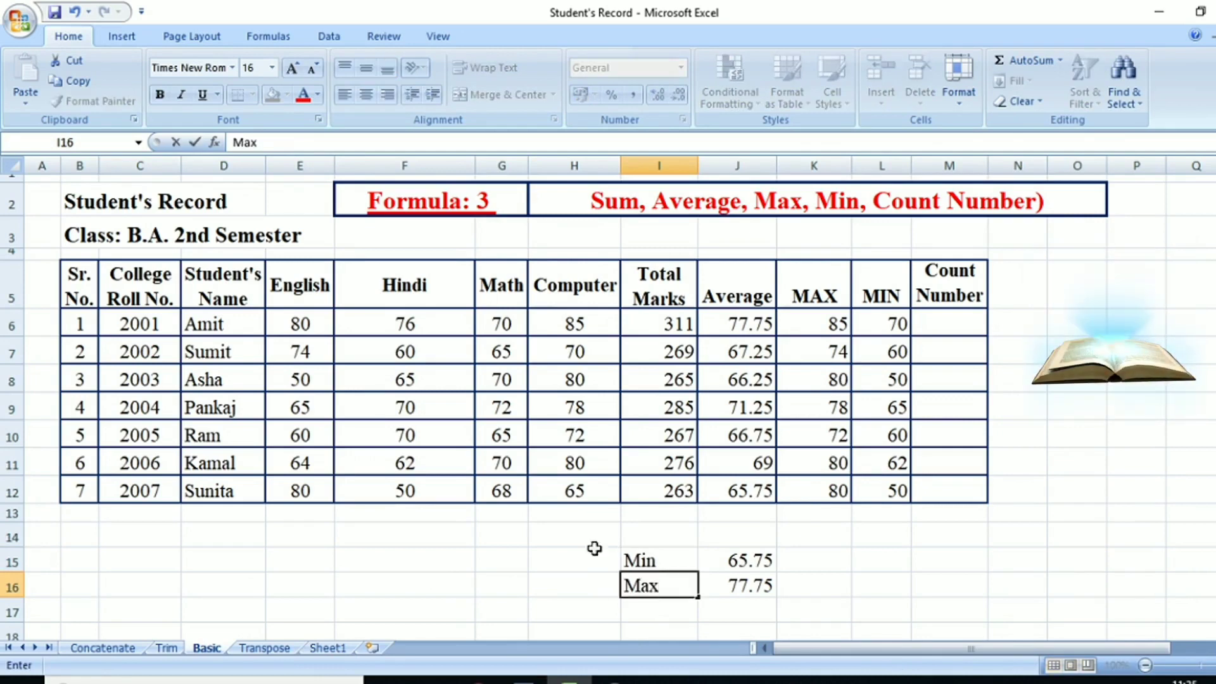
{"action": "left_click", "coordinate": [551, 552]}
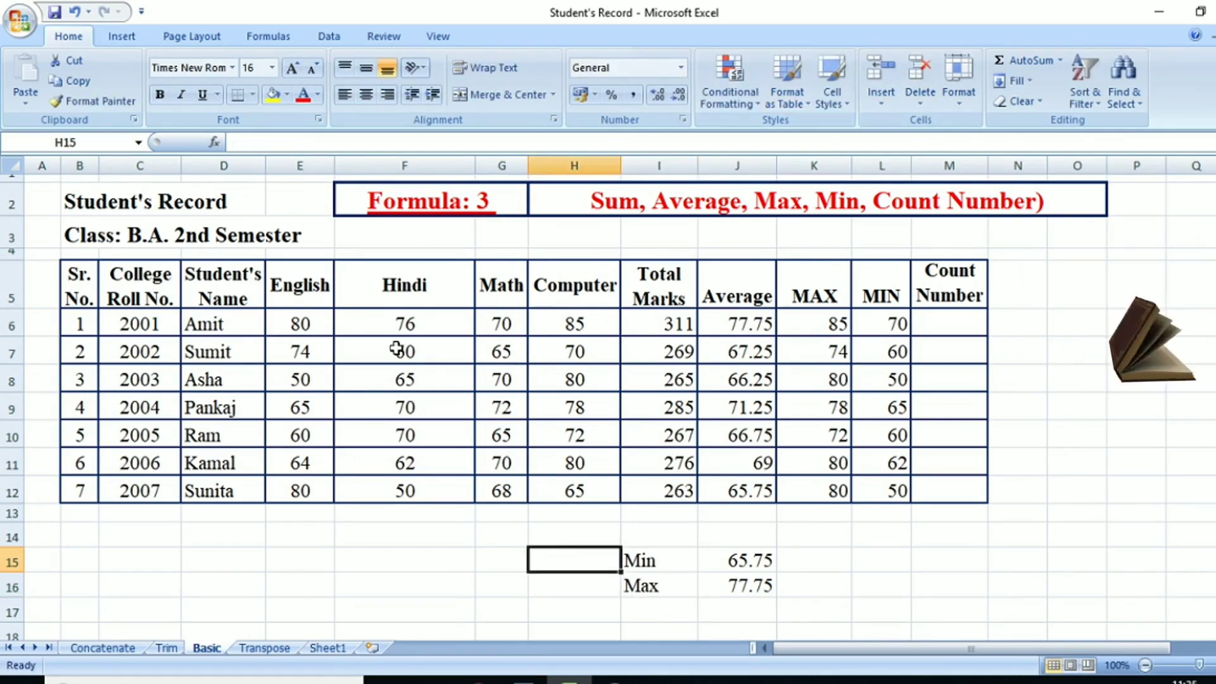
Insert a count of the Hindi column in F15 with COUNT over F6:F14 and center the result
{"action": "left_click_drag", "start_coordinate": [407, 324], "coordinate": [403, 552]}
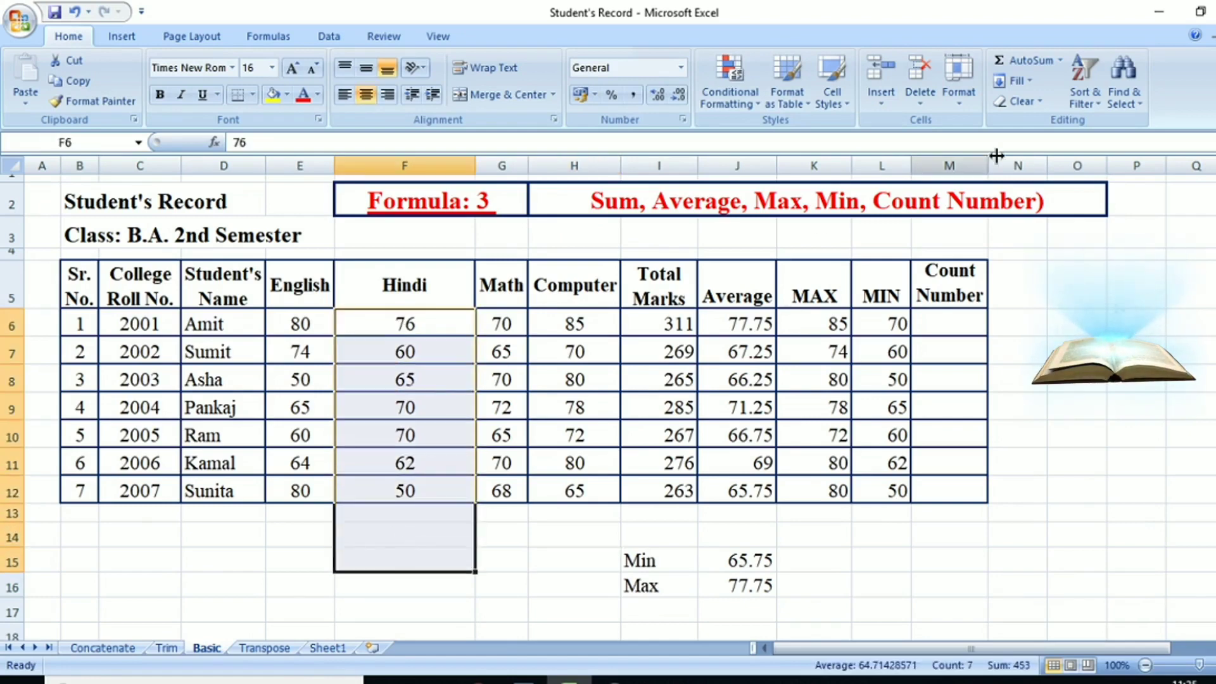
{"action": "left_click", "coordinate": [1061, 60]}
{"action": "left_click", "coordinate": [1059, 124]}
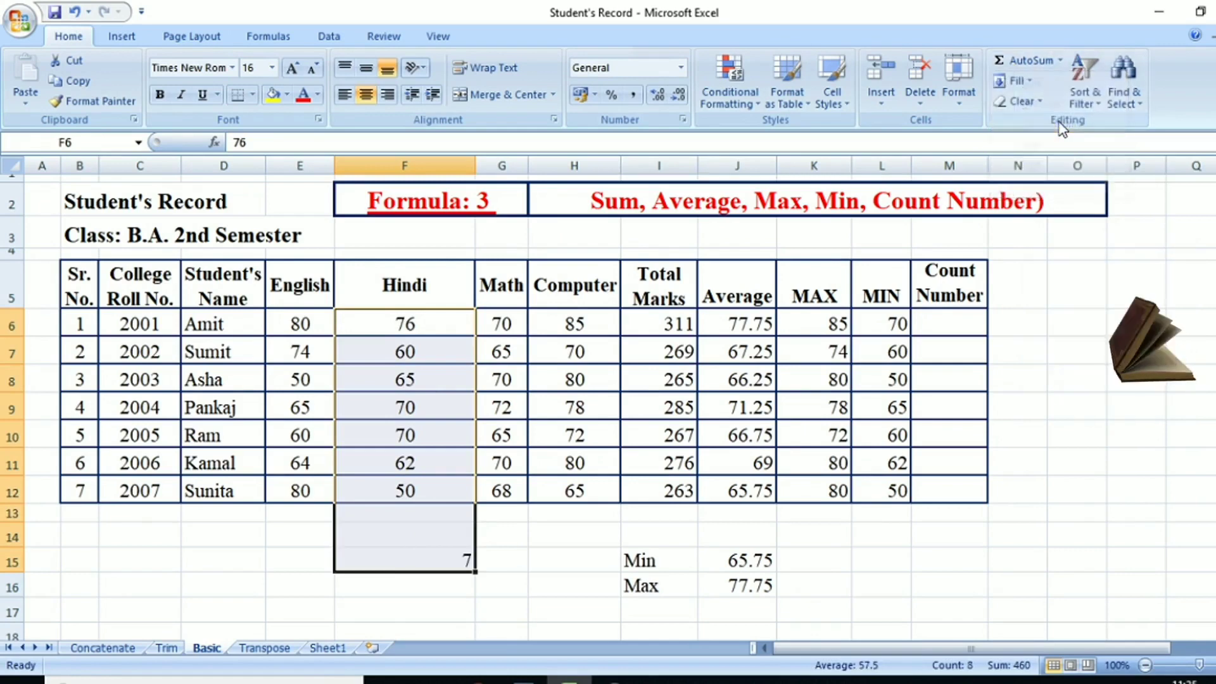
{"action": "left_click", "coordinate": [367, 95]}
{"action": "left_click", "coordinate": [406, 562]}
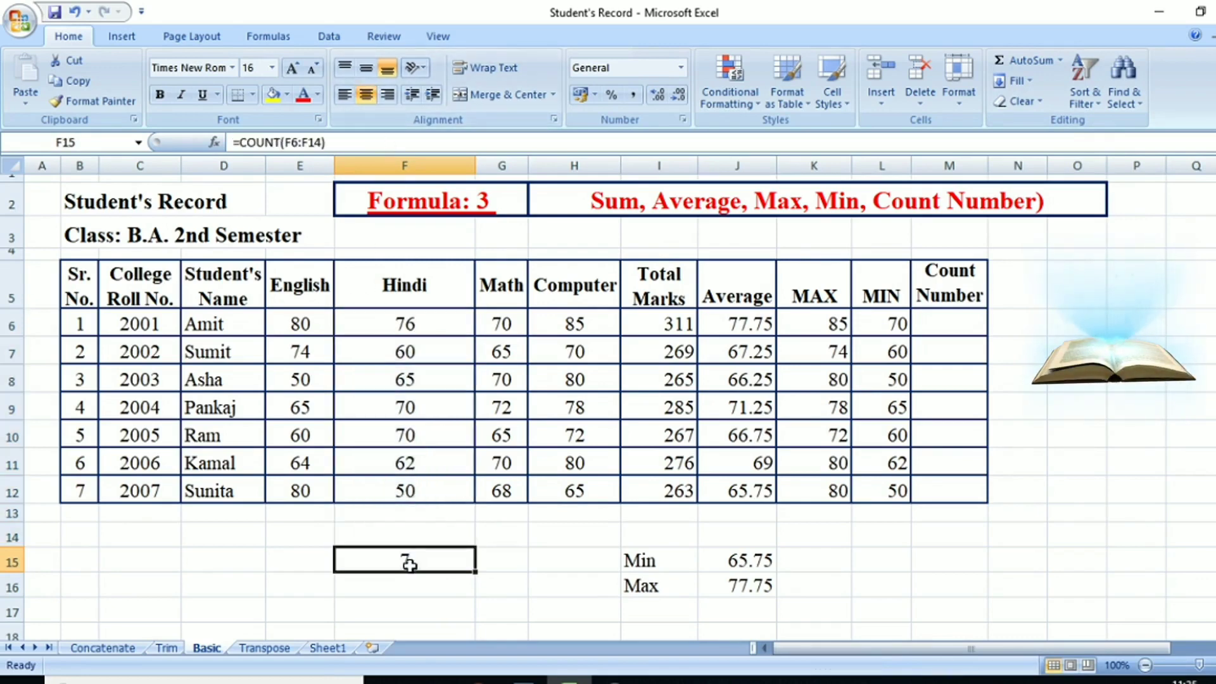
Clear the Hindi marks in F10 and F9
{"action": "left_click", "coordinate": [424, 432]}
{"action": "key", "text": "Delete"}
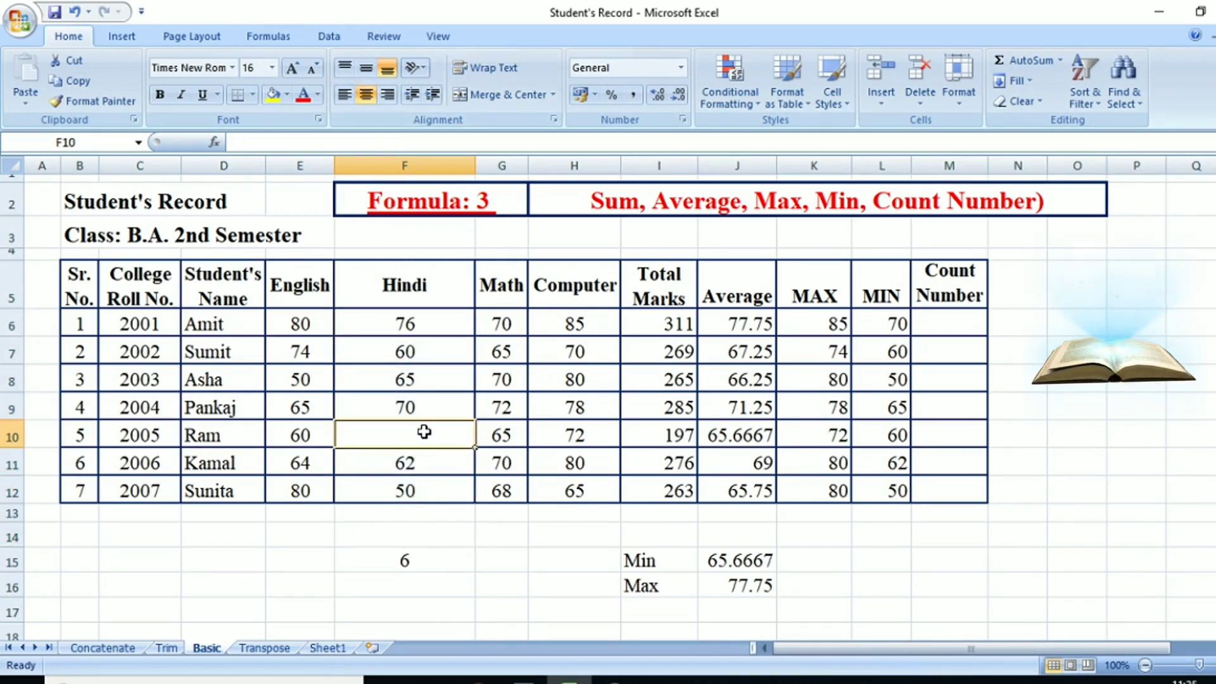
{"action": "left_click", "coordinate": [431, 402]}
{"action": "key", "text": "Delete"}
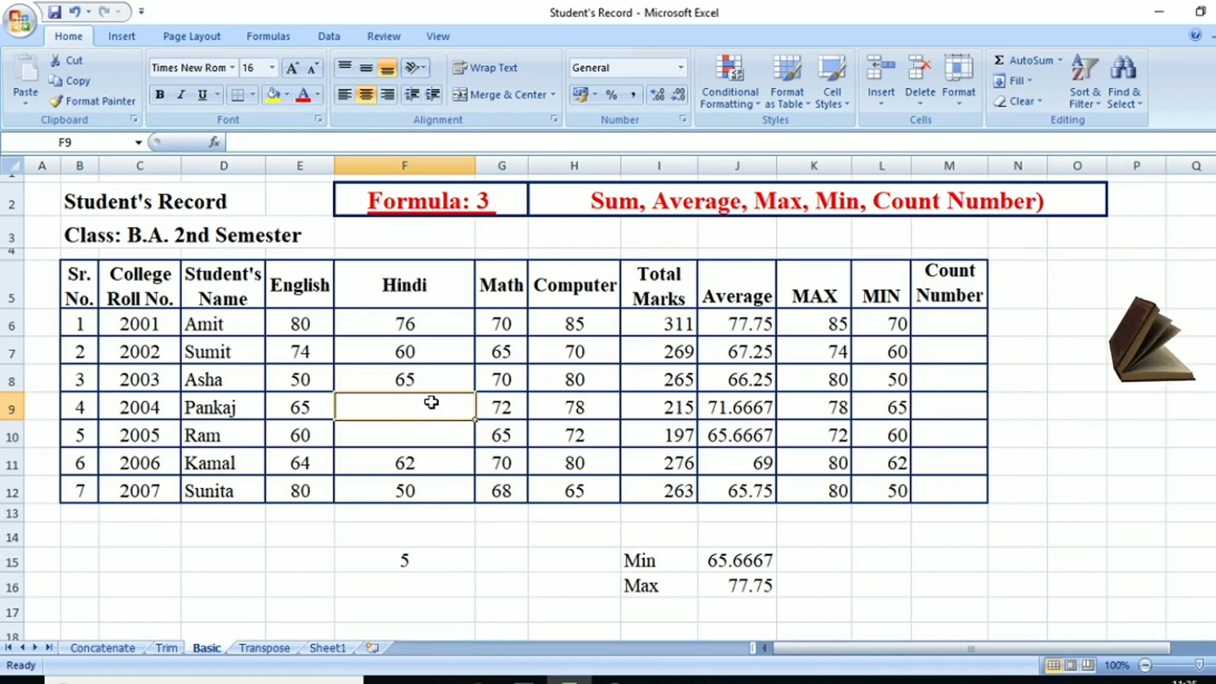